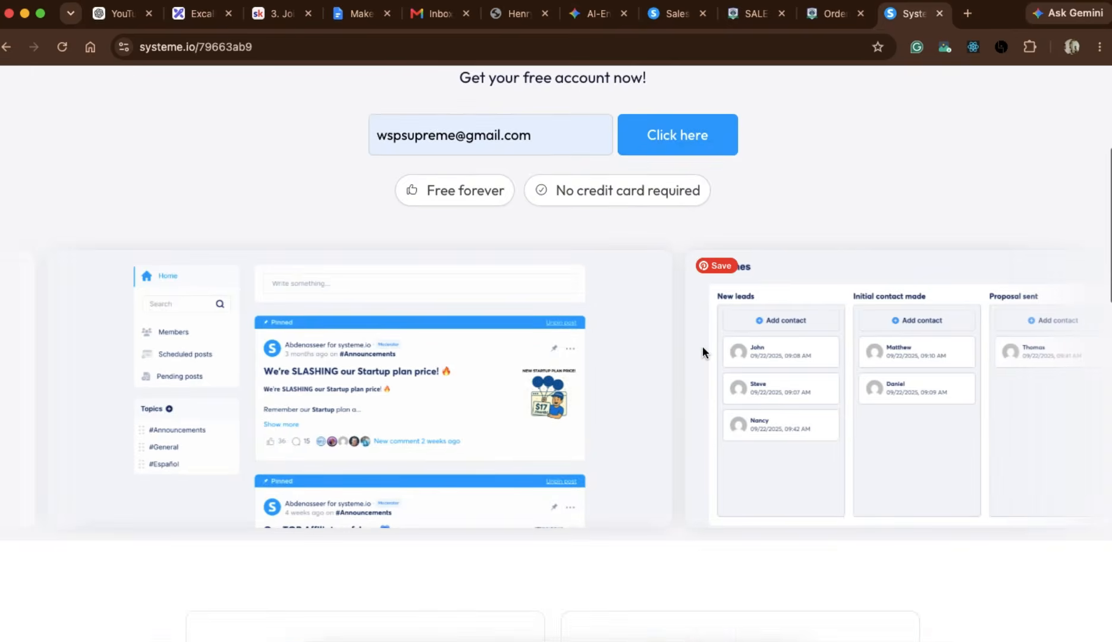
# Switch to the Excalidraw sketch and underline the "optin page" heading freehand, once in green and once in red.
pyautogui.scroll(5, 702, 348)
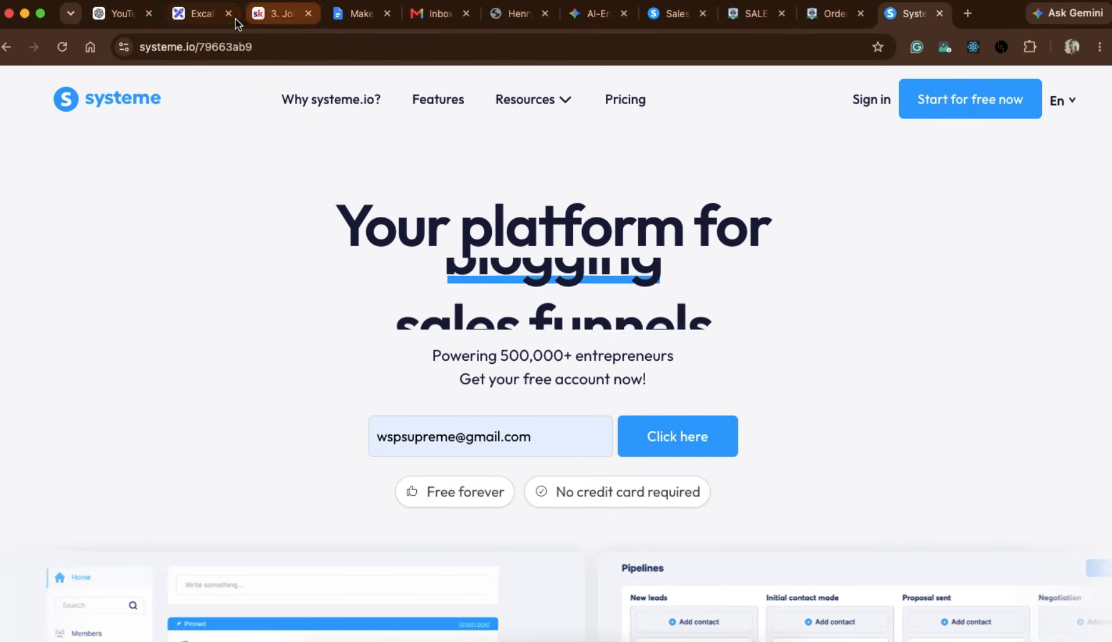
pyautogui.click(196, 16)
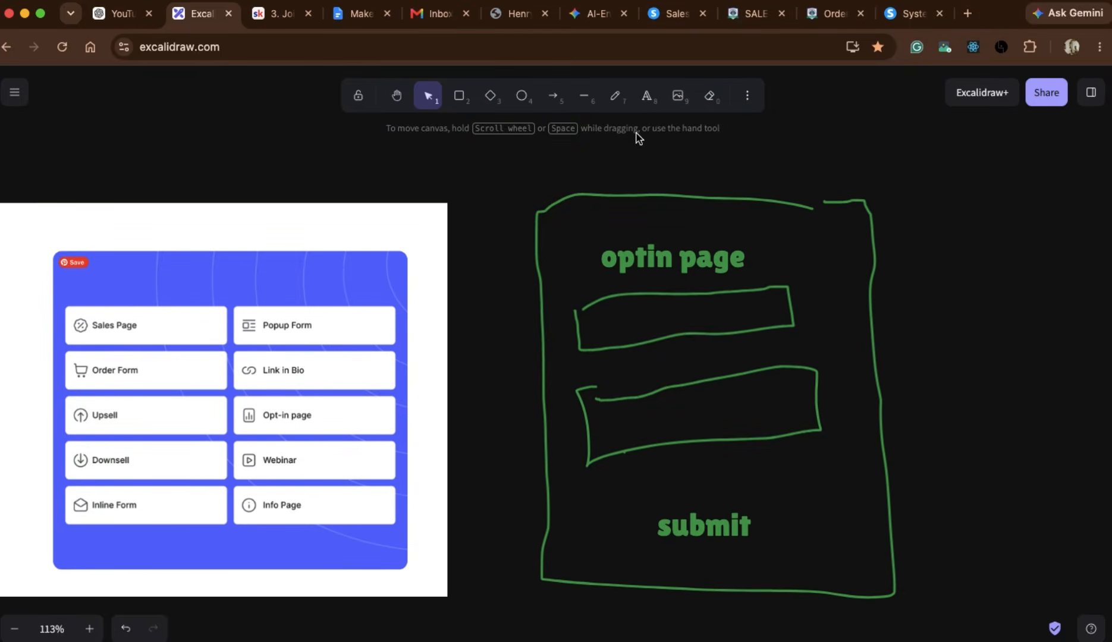
pyautogui.click(616, 97)
pyautogui.moveTo(602, 276); pyautogui.dragTo(797, 279)
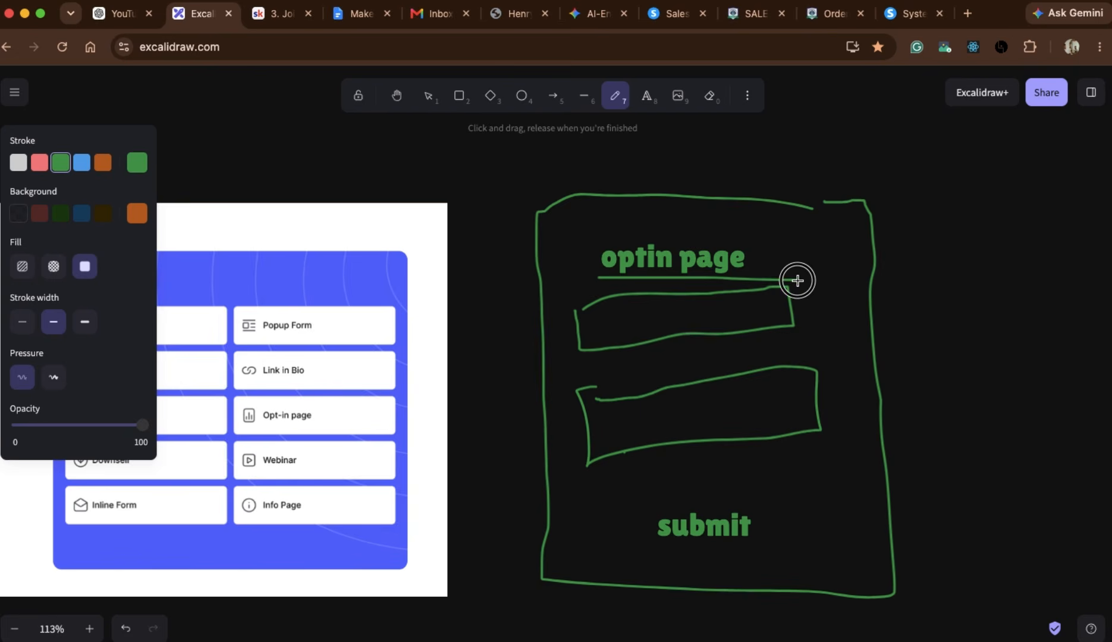
pyautogui.click(39, 163)
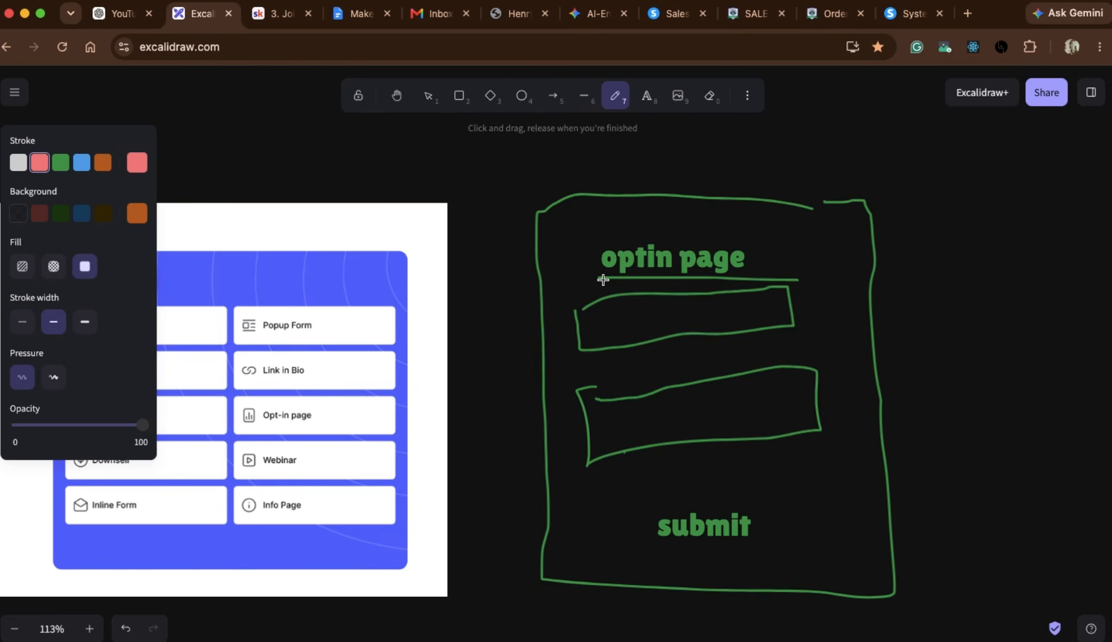
pyautogui.moveTo(592, 279); pyautogui.dragTo(790, 271)
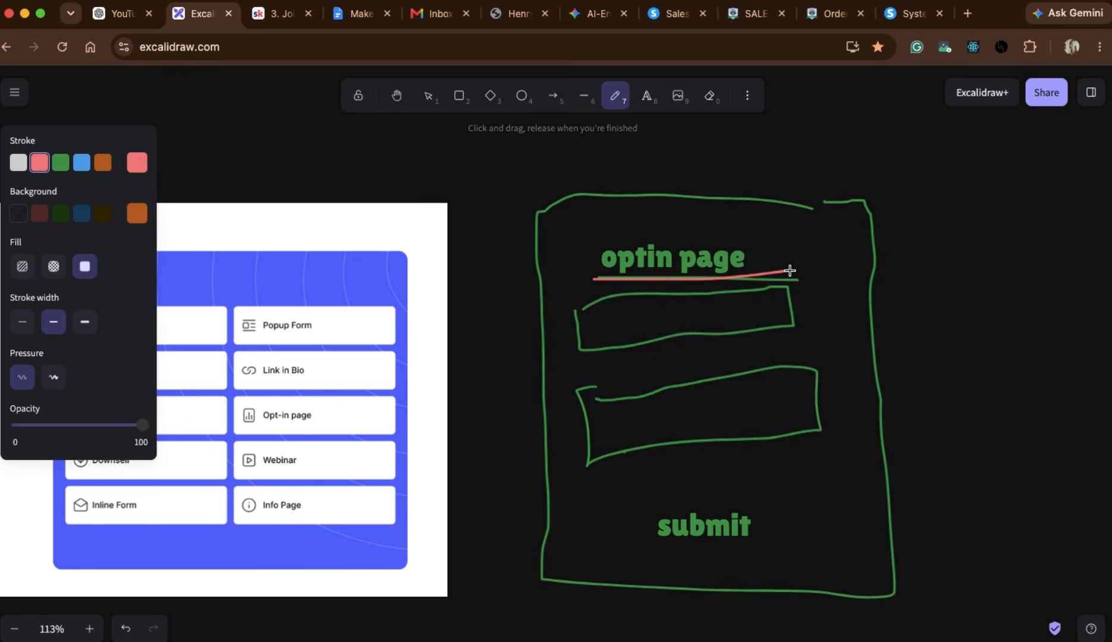
# Draw a red check mark beside "submit" and a red arrow pointing outward from each of the two form boxes.
pyautogui.hscroll(2, 790, 270)
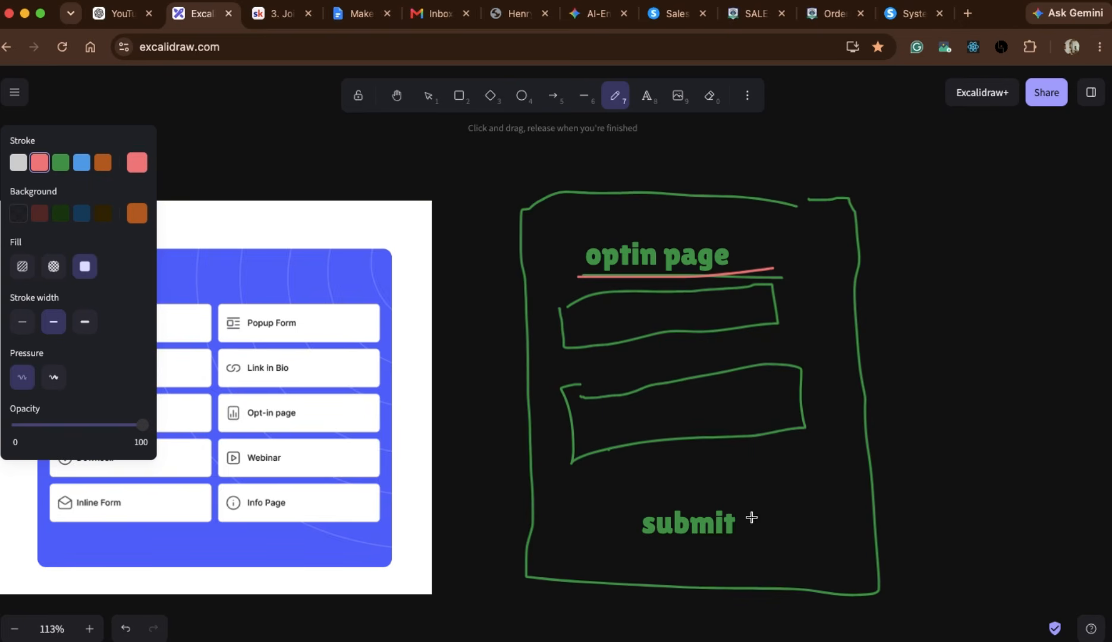
pyautogui.moveTo(750, 516)
pyautogui.mouseDown()
pyautogui.moveTo(761, 538)
pyautogui.moveTo(819, 500)
pyautogui.mouseUp()
pyautogui.moveTo(777, 301)
pyautogui.mouseDown()
pyautogui.moveTo(879, 307)
pyautogui.moveTo(867, 312)
pyautogui.mouseUp()
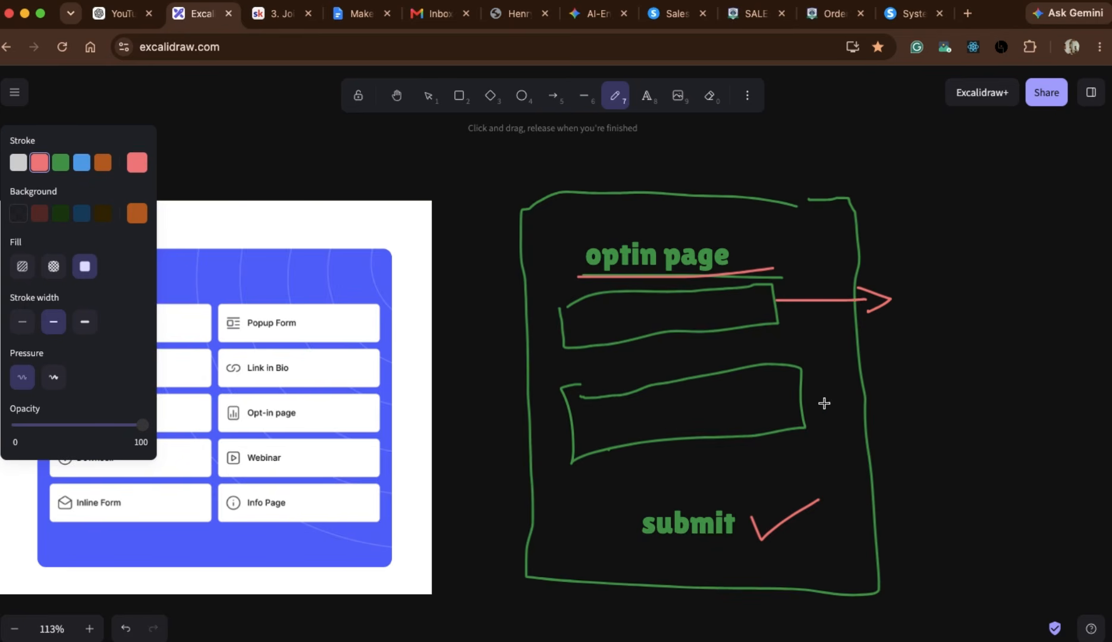
pyautogui.moveTo(803, 402)
pyautogui.mouseDown()
pyautogui.moveTo(925, 405)
pyautogui.moveTo(951, 417)
pyautogui.moveTo(914, 438)
pyautogui.mouseUp()
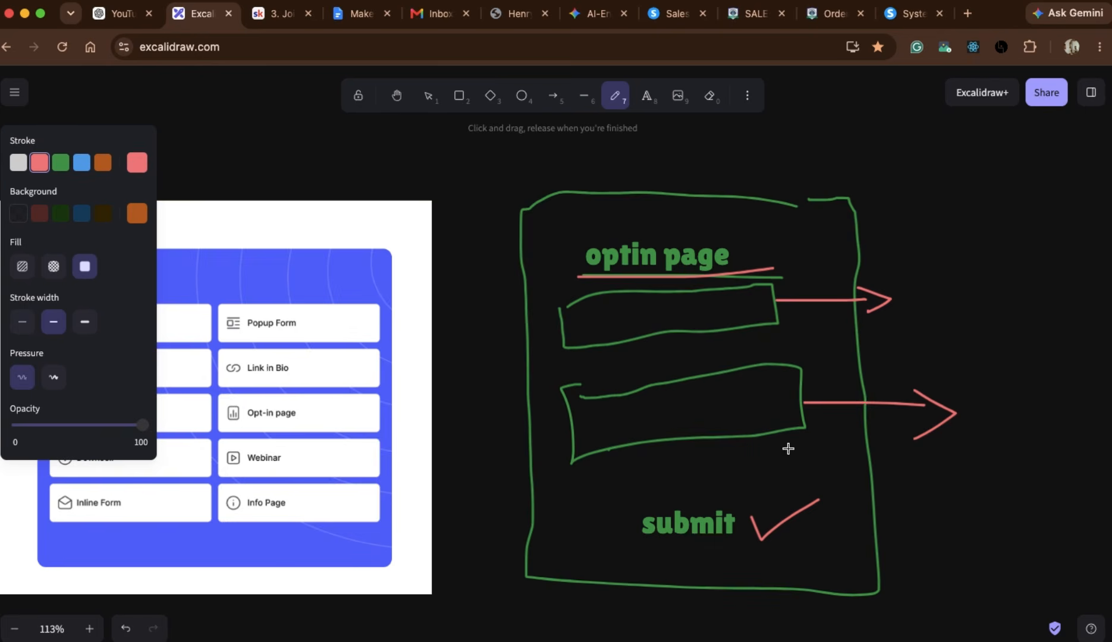
pyautogui.scroll(-2, 780, 460)
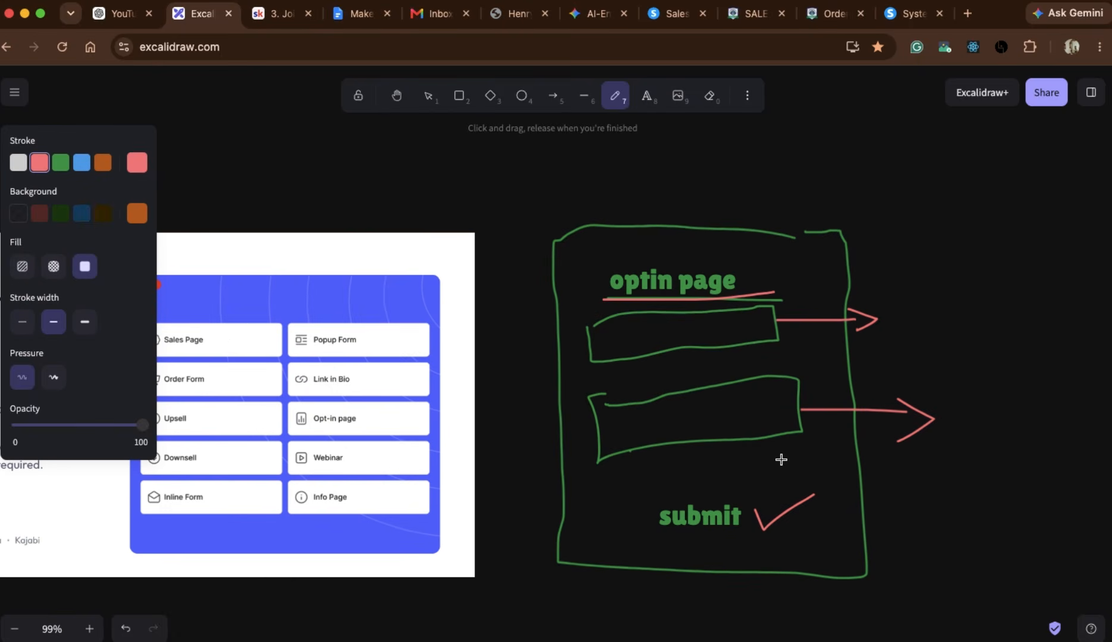
pyautogui.hscroll(-2, 780, 460)
pyautogui.scroll(-1, 780, 459)
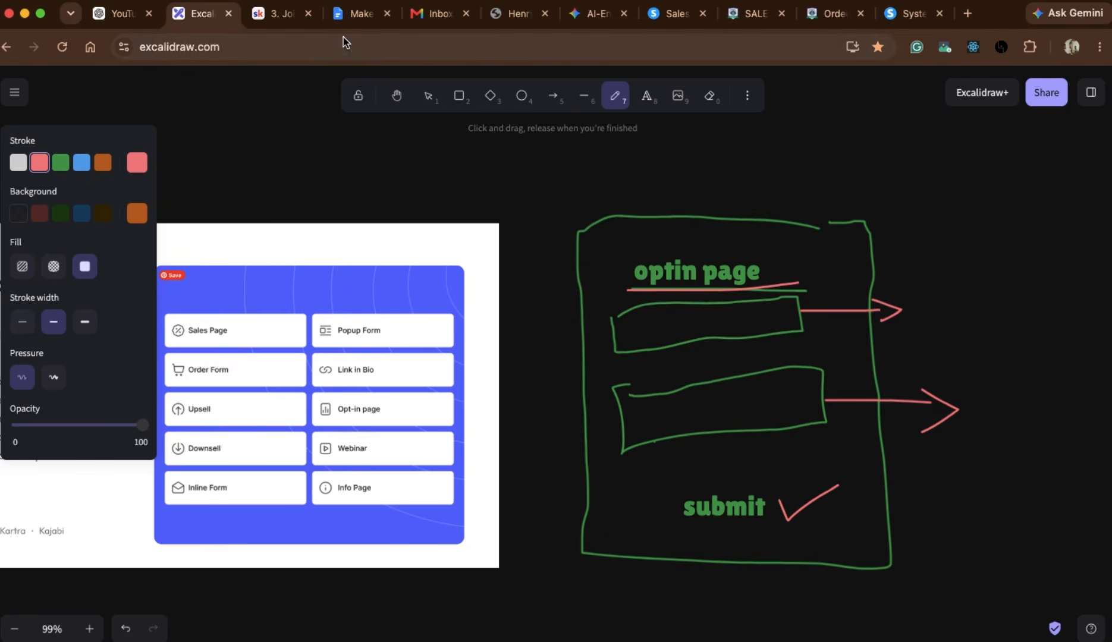
# Switch to the systeme.io dashboard and open the list of sales funnels.
pyautogui.click(672, 14)
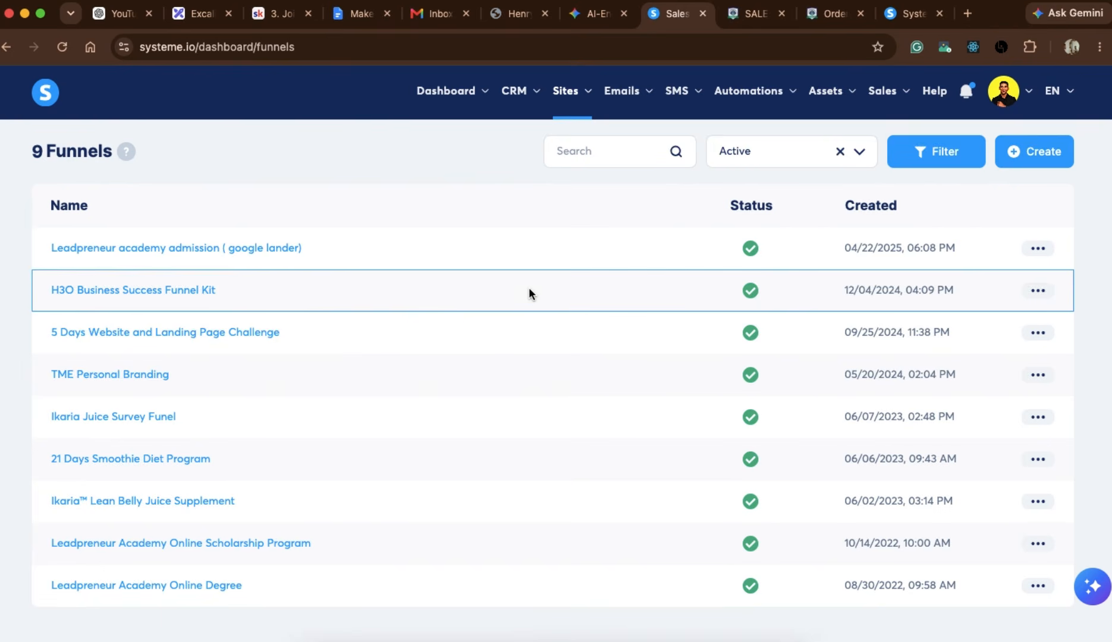
pyautogui.moveTo(572, 103)
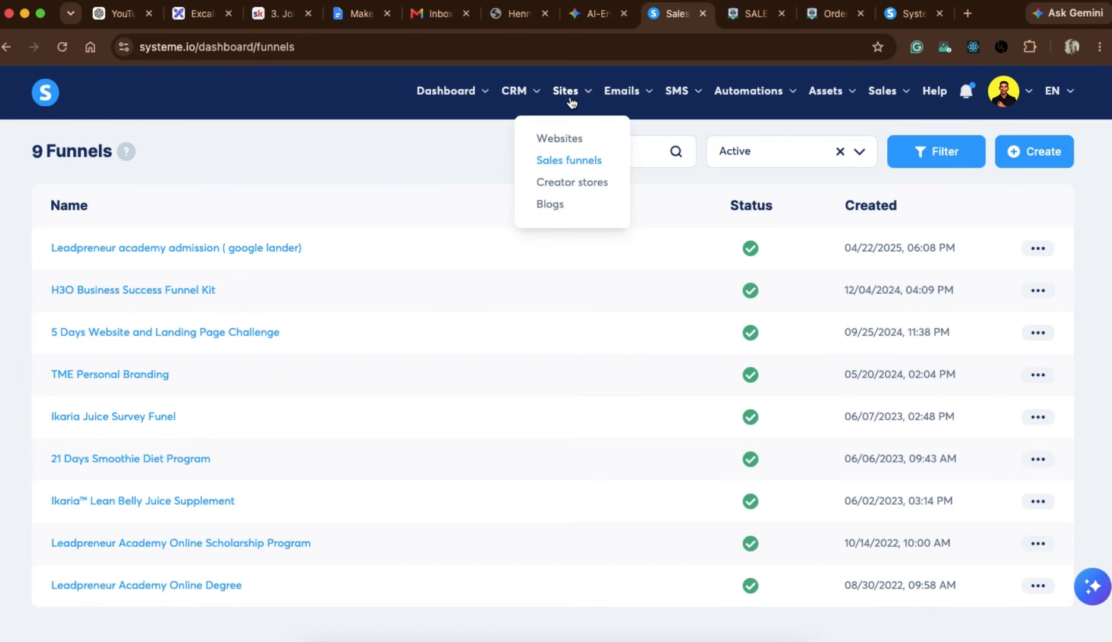
pyautogui.click(562, 160)
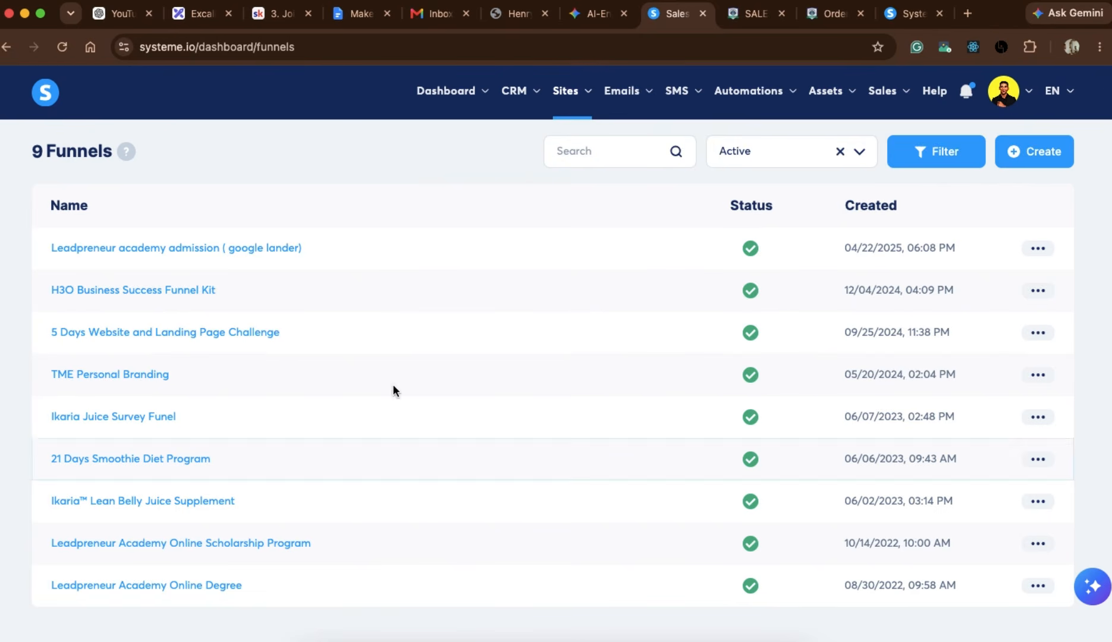
# Create a funnel named "demo" with the goal "Build an audience".
pyautogui.click(1030, 156)
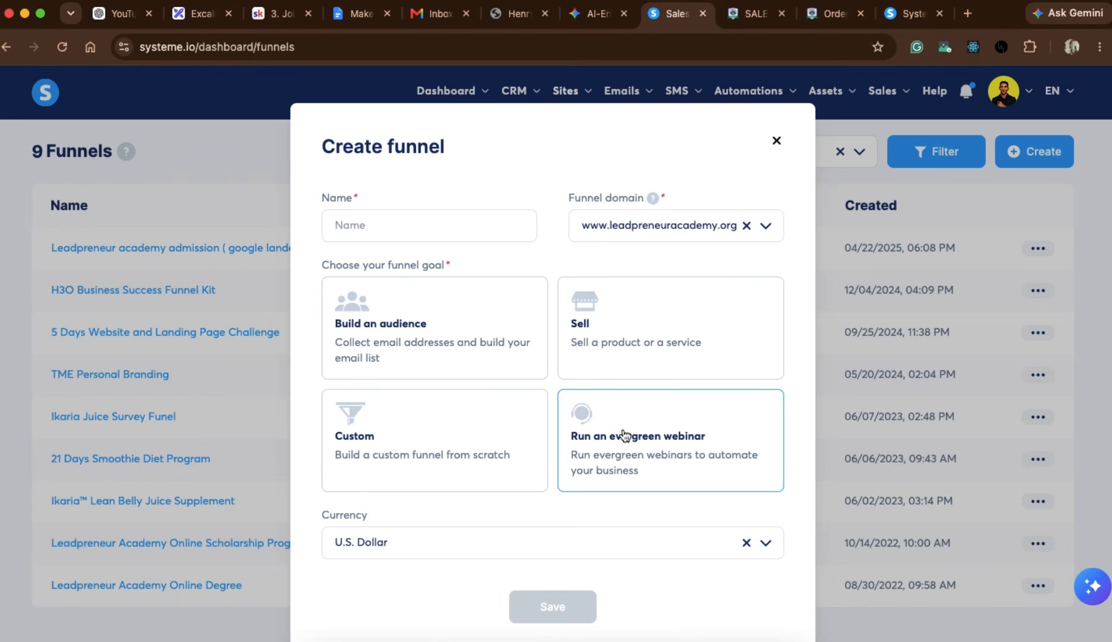
pyautogui.click(387, 322)
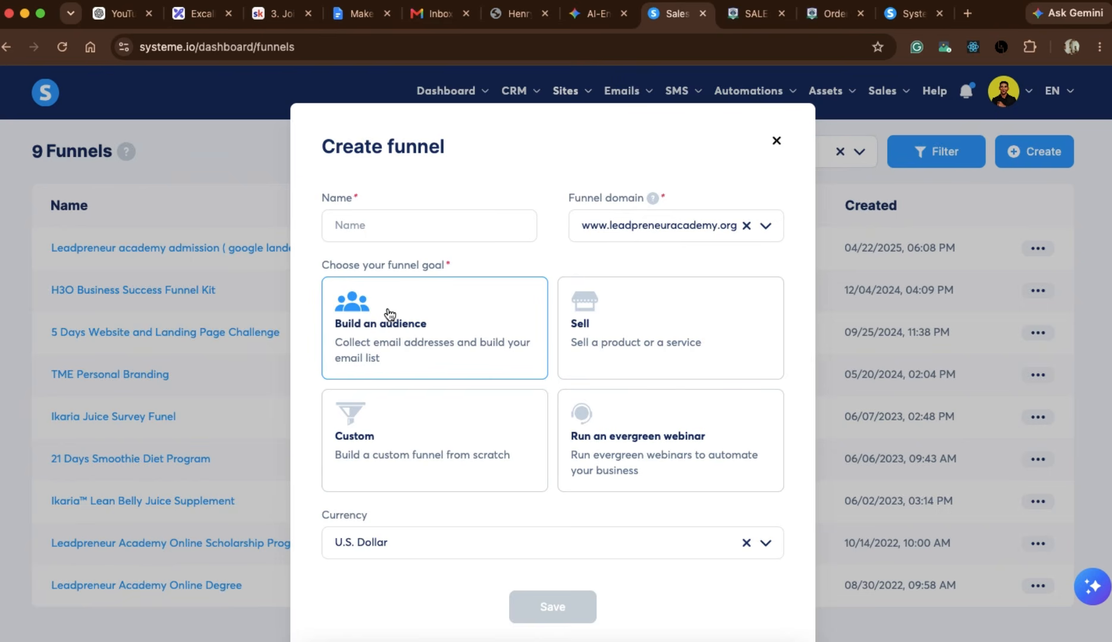
pyautogui.click(365, 225)
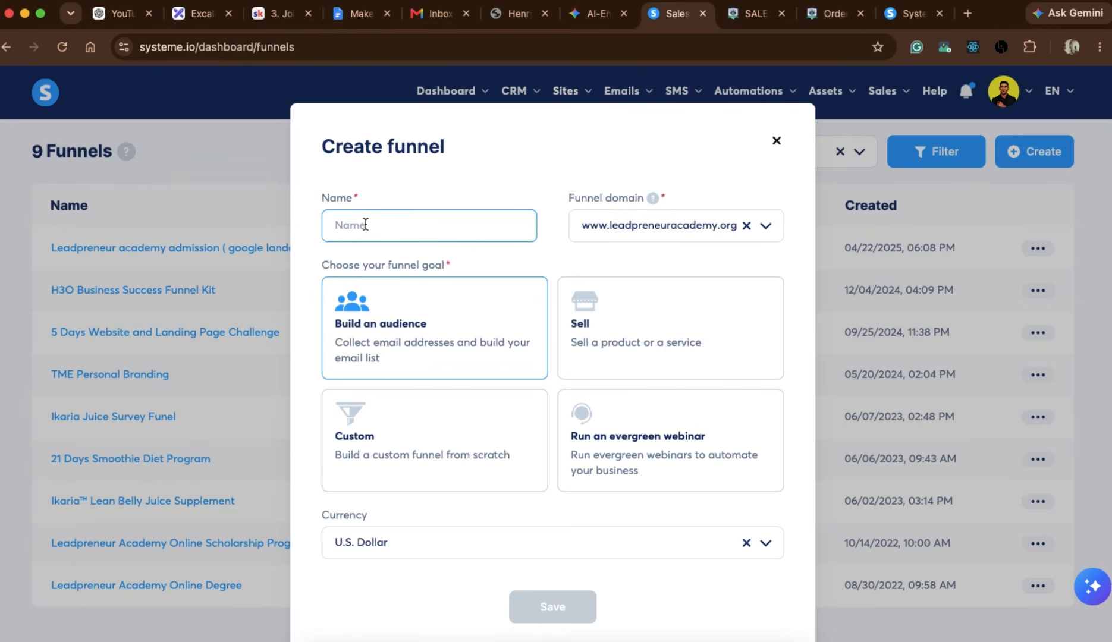
pyautogui.write('demo')
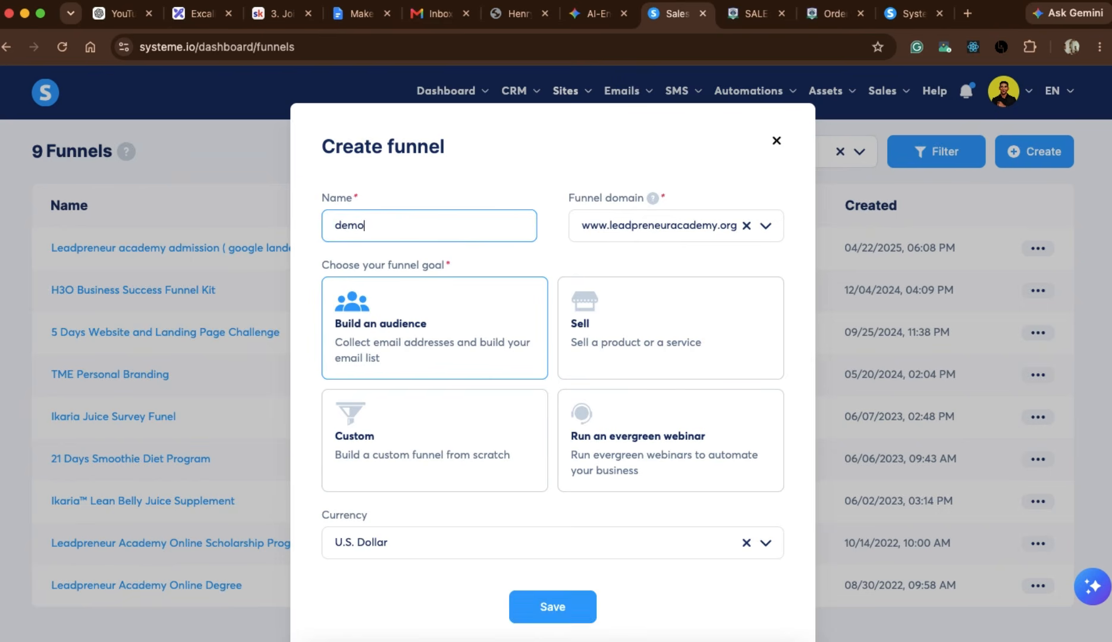
pyautogui.scroll(-2, 447, 534)
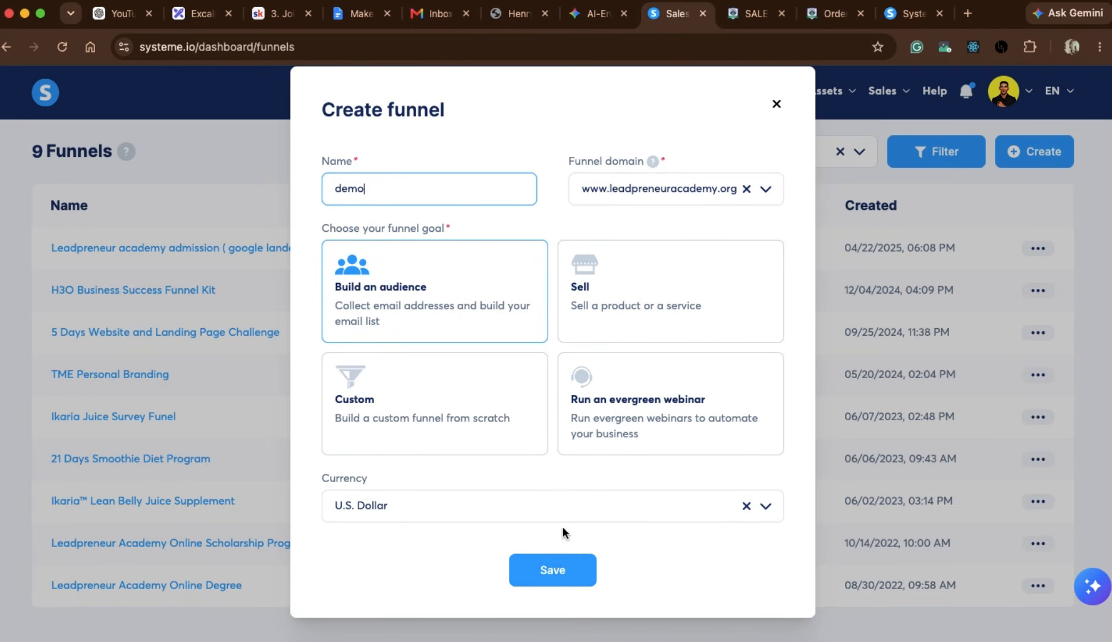
pyautogui.click(556, 574)
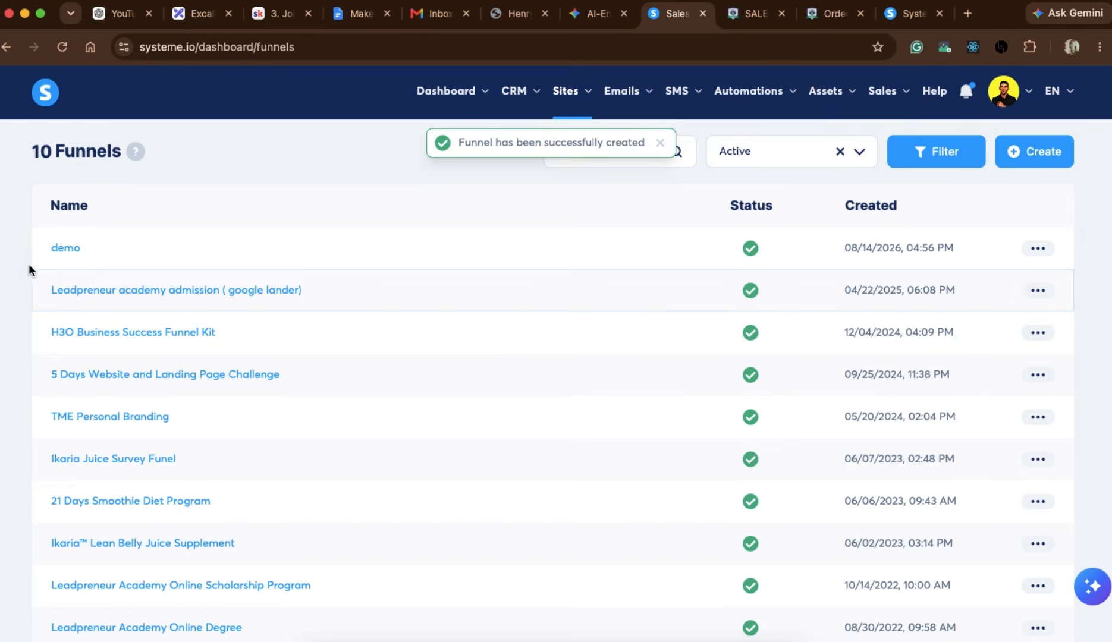
# Open the demo funnel and choose the "Volunteer in your Community" template for its opt-in page.
pyautogui.click(66, 250)
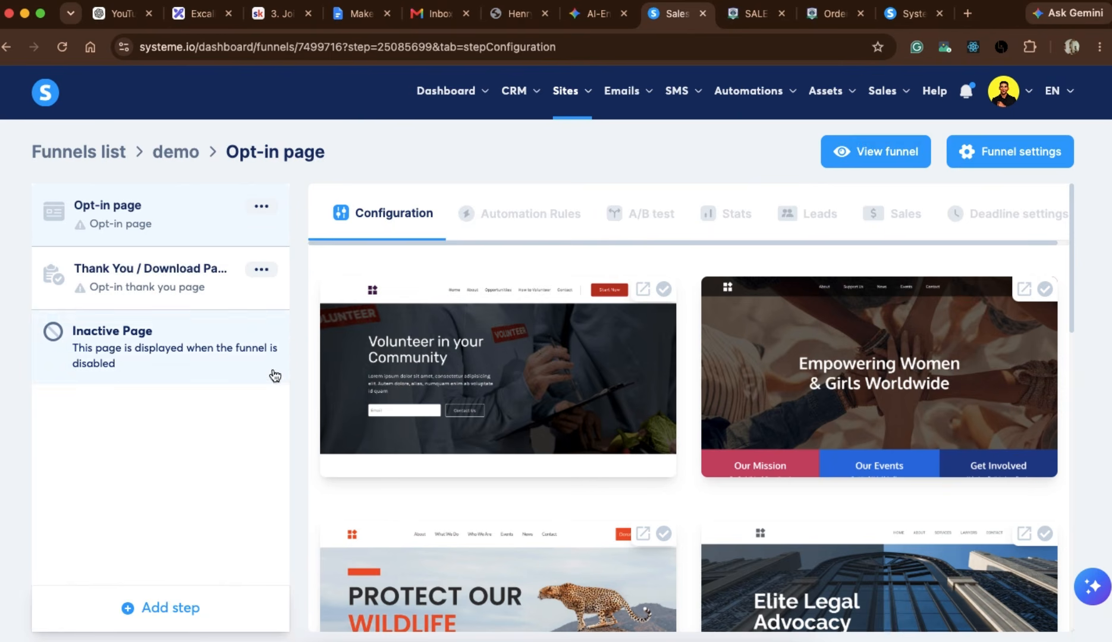
pyautogui.scroll(-1, 603, 417)
pyautogui.scroll(1, 603, 417)
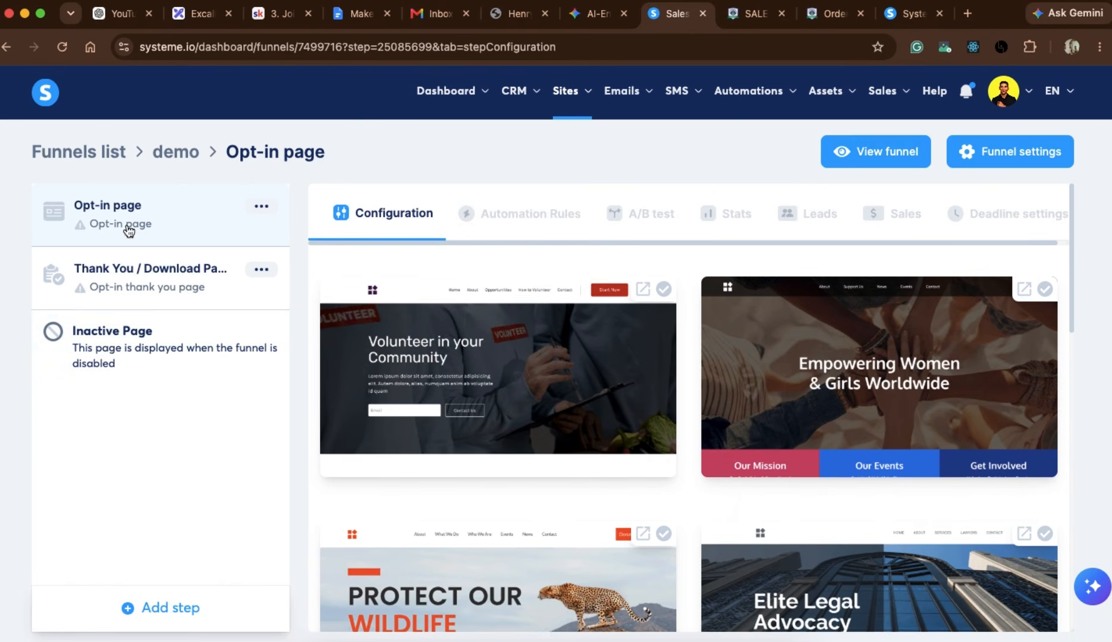
pyautogui.scroll(-1, 524, 387)
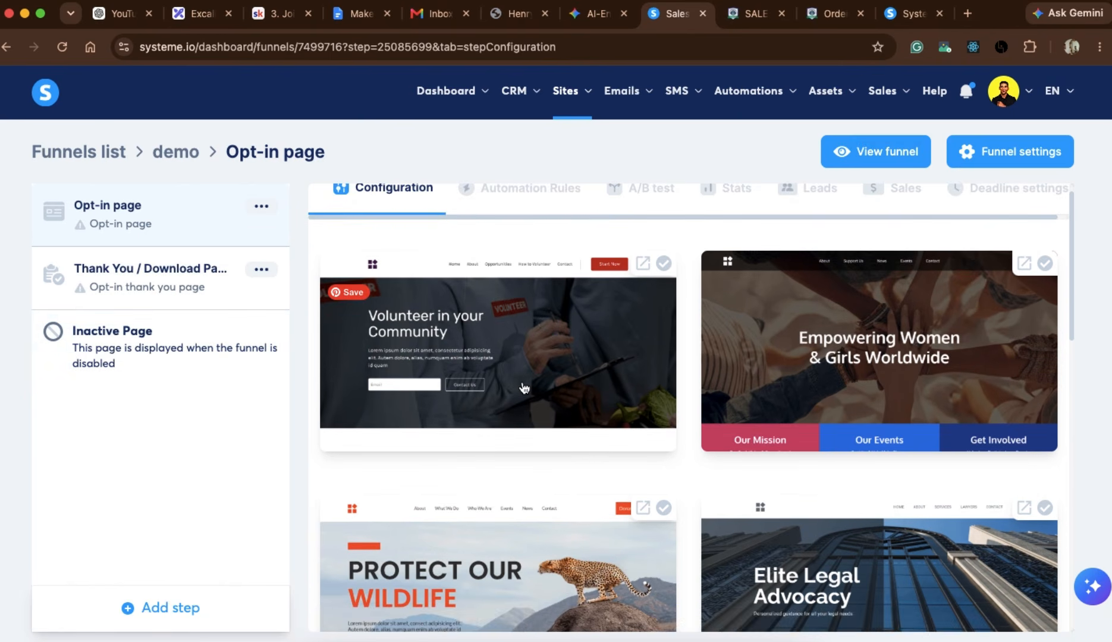
pyautogui.scroll(-4, 802, 399)
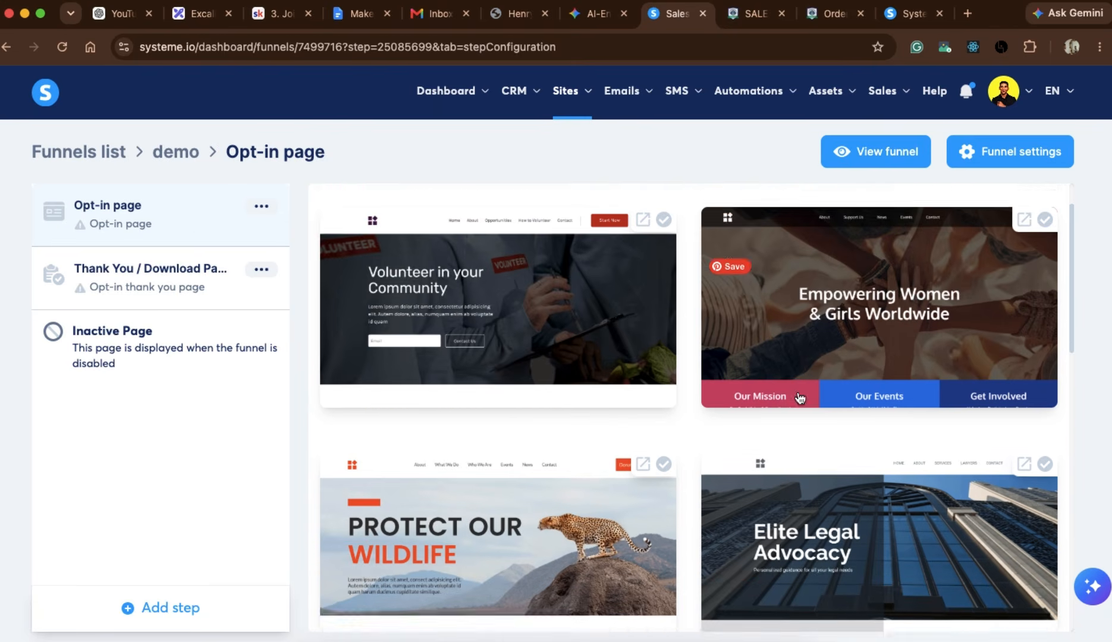
pyautogui.scroll(-3, 800, 399)
pyautogui.scroll(-5, 569, 512)
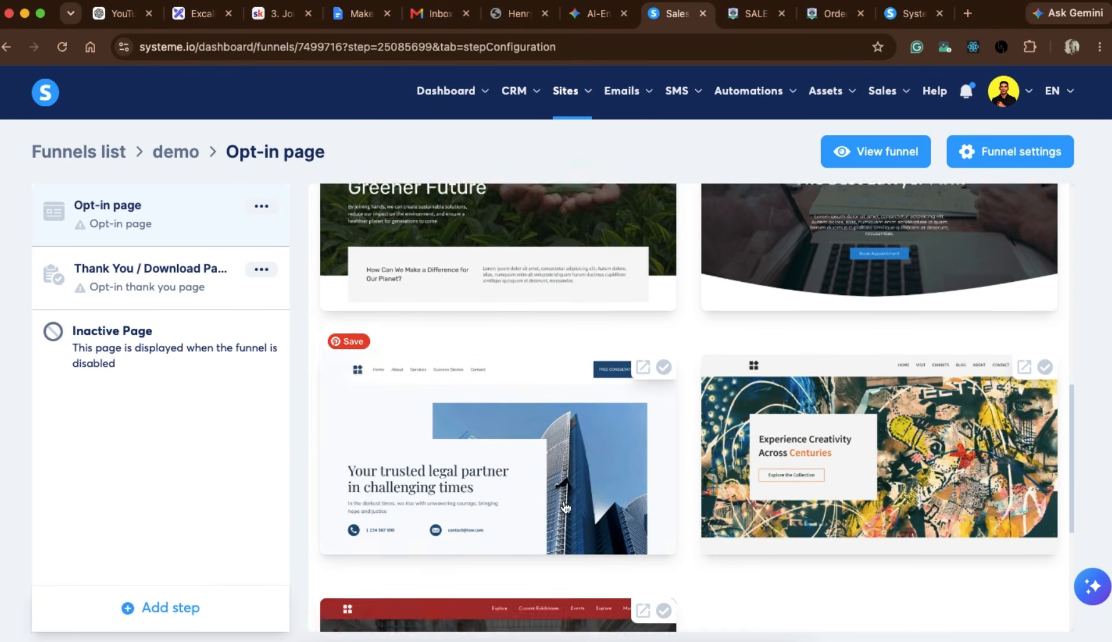
pyautogui.scroll(10, 565, 507)
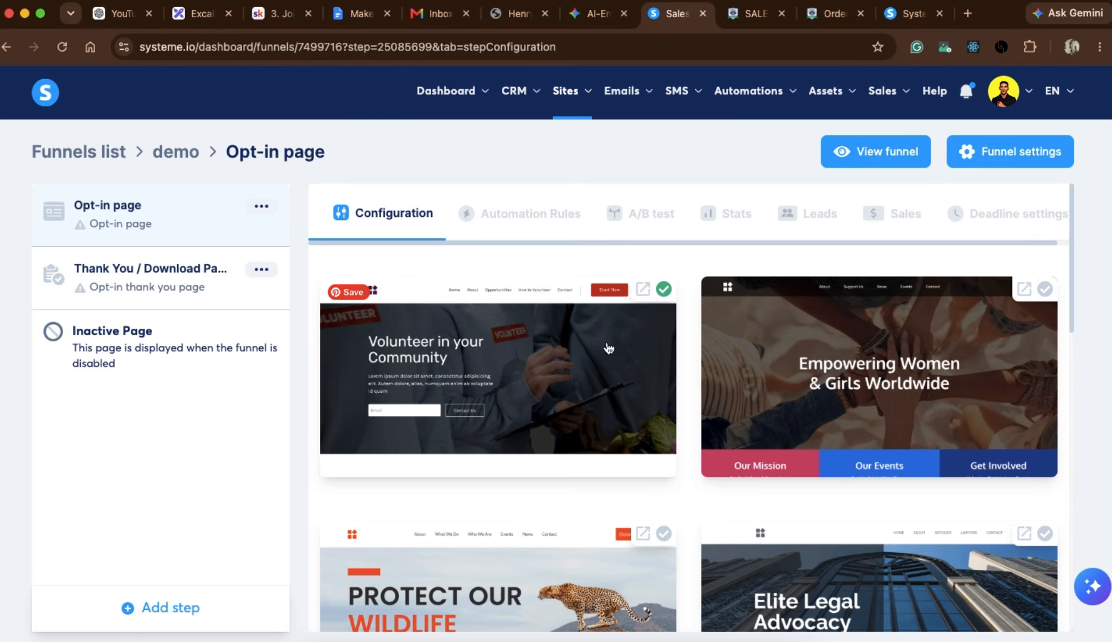
pyautogui.scroll(-4, 554, 415)
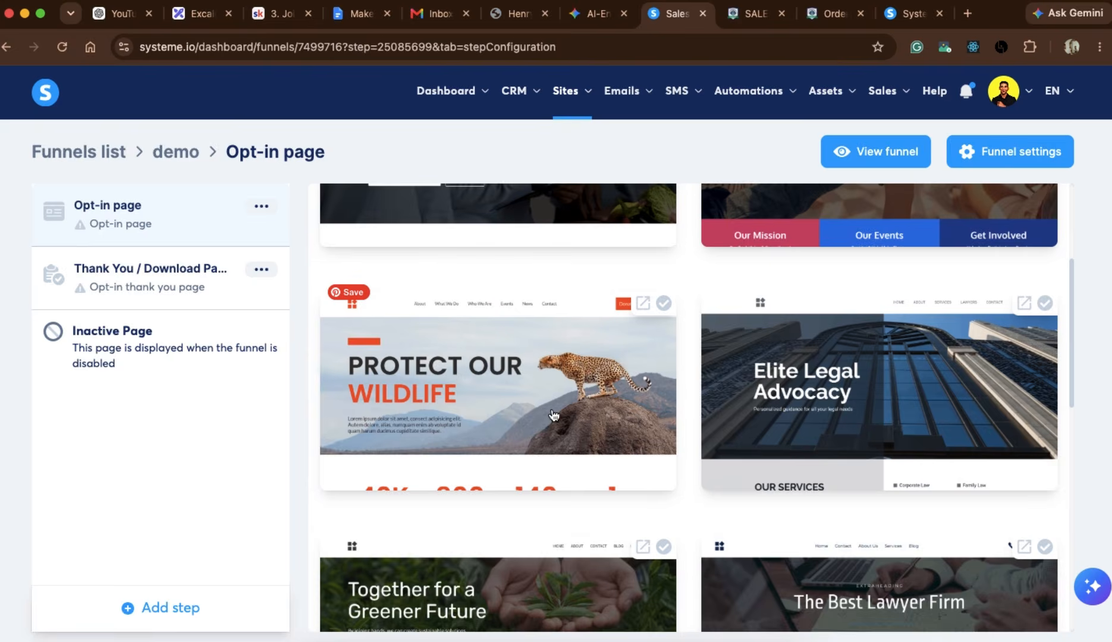
pyautogui.scroll(-9, 553, 415)
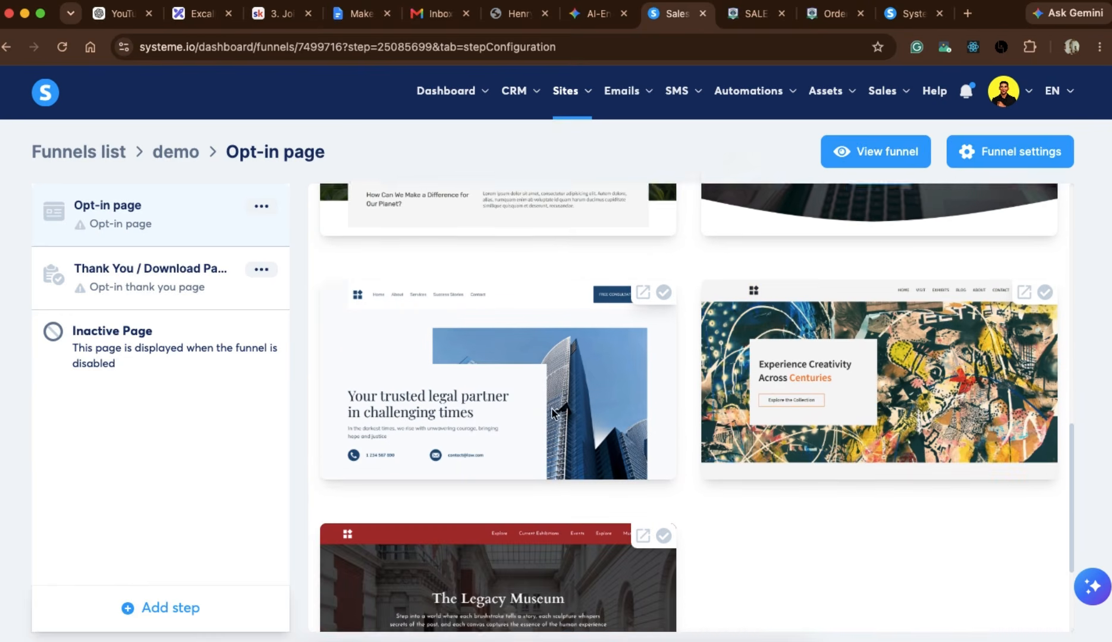
pyautogui.scroll(-2, 553, 415)
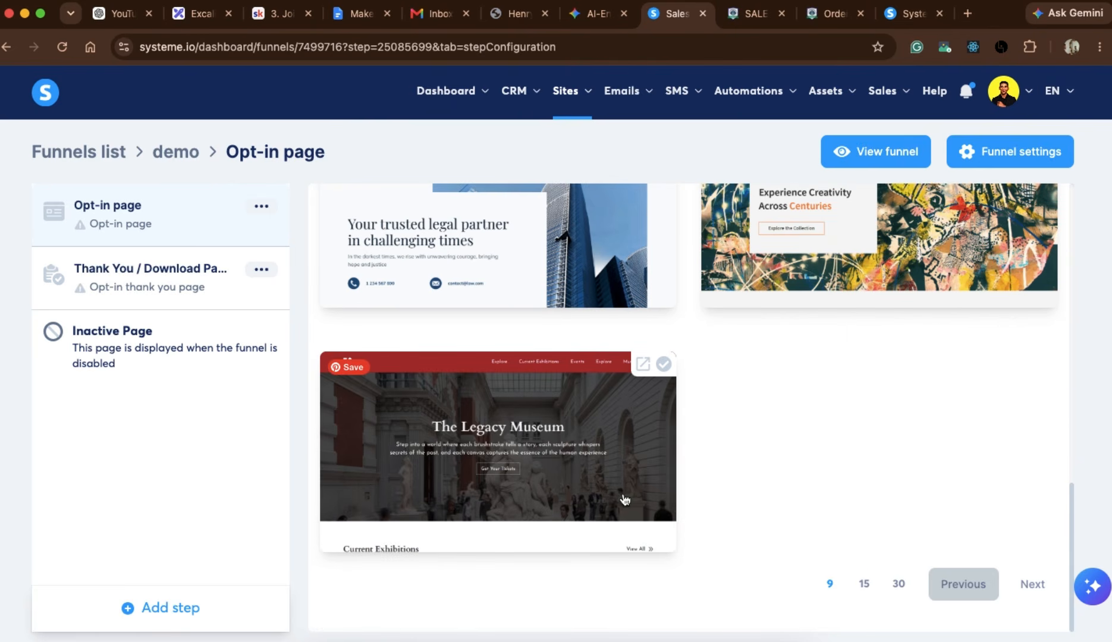
pyautogui.scroll(15, 494, 360)
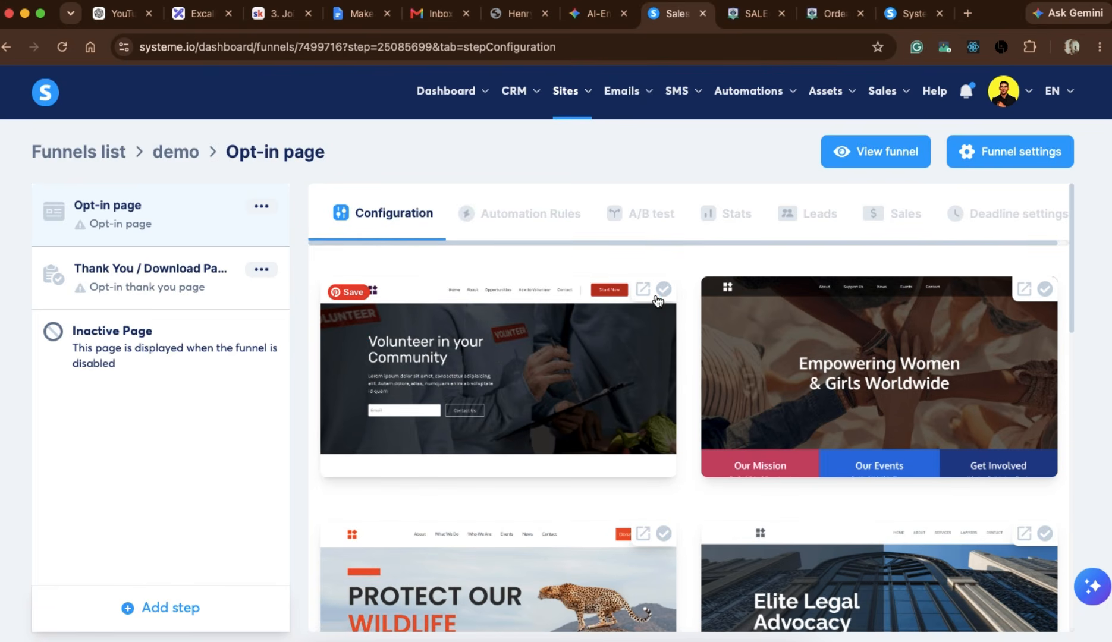
pyautogui.click(666, 291)
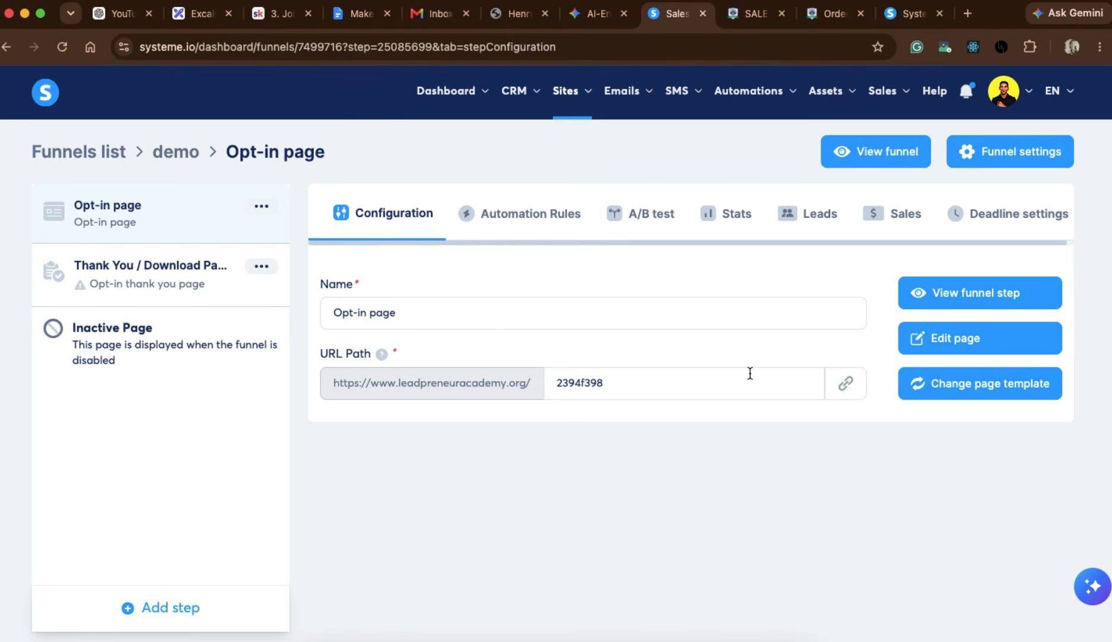
# Set the opt-in page's URL path to "ptype" and view the live funnel.
pyautogui.tripleClick(620, 384)
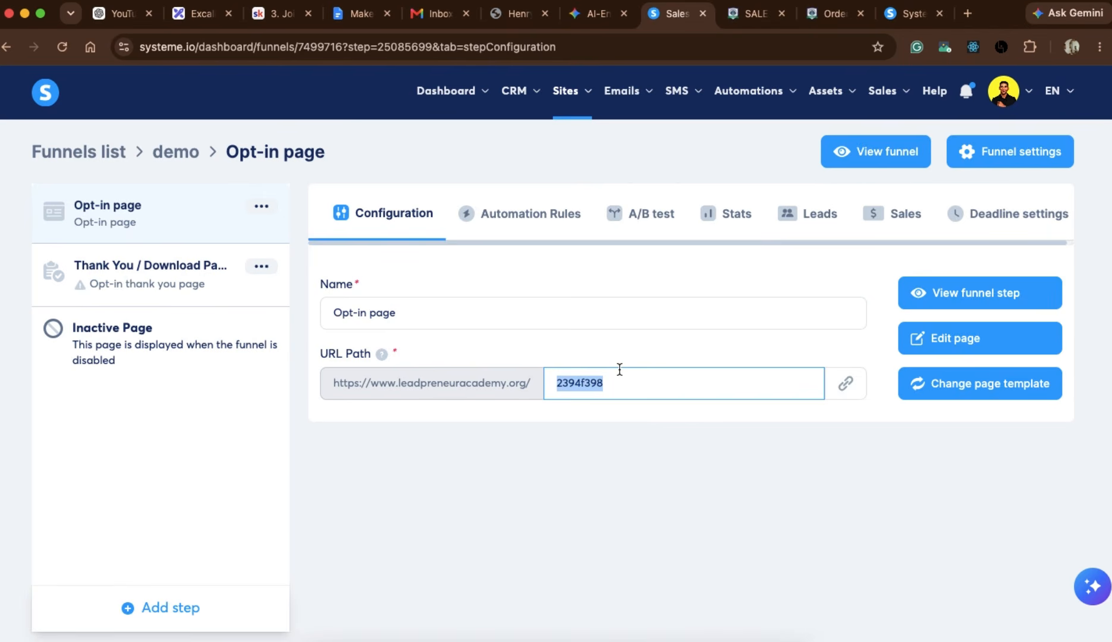
pyautogui.write('ptype')
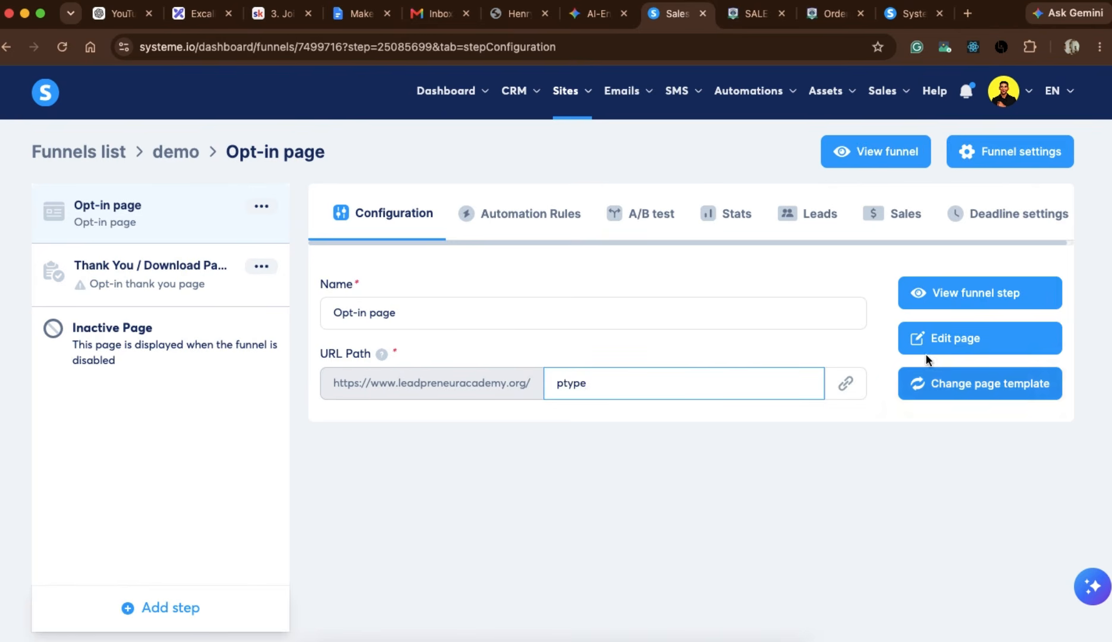
pyautogui.click(844, 349)
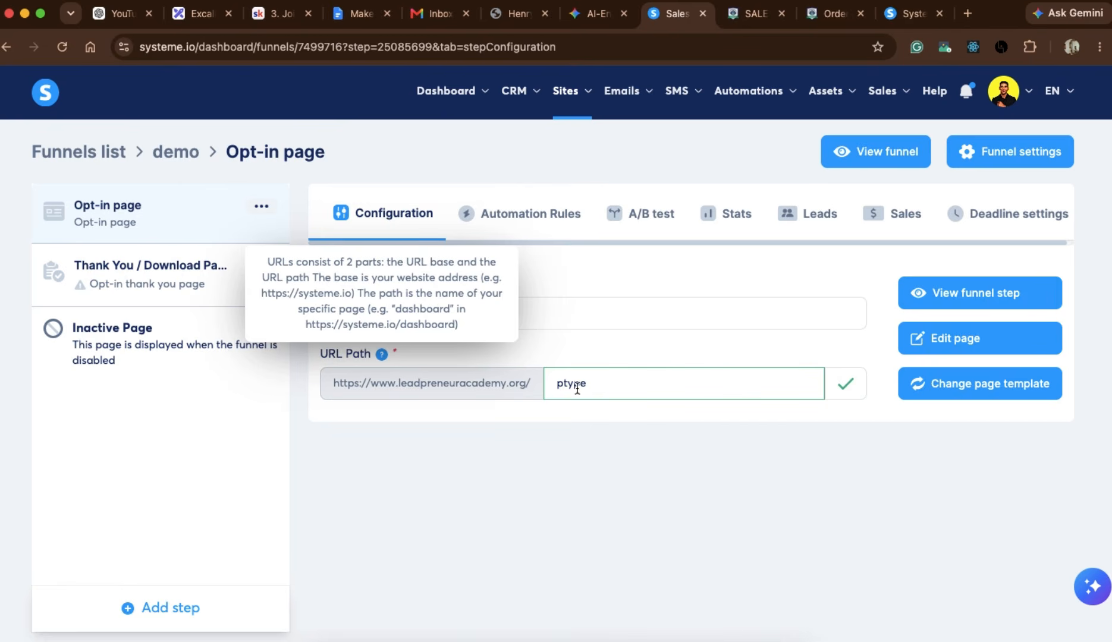
pyautogui.moveTo(851, 116)
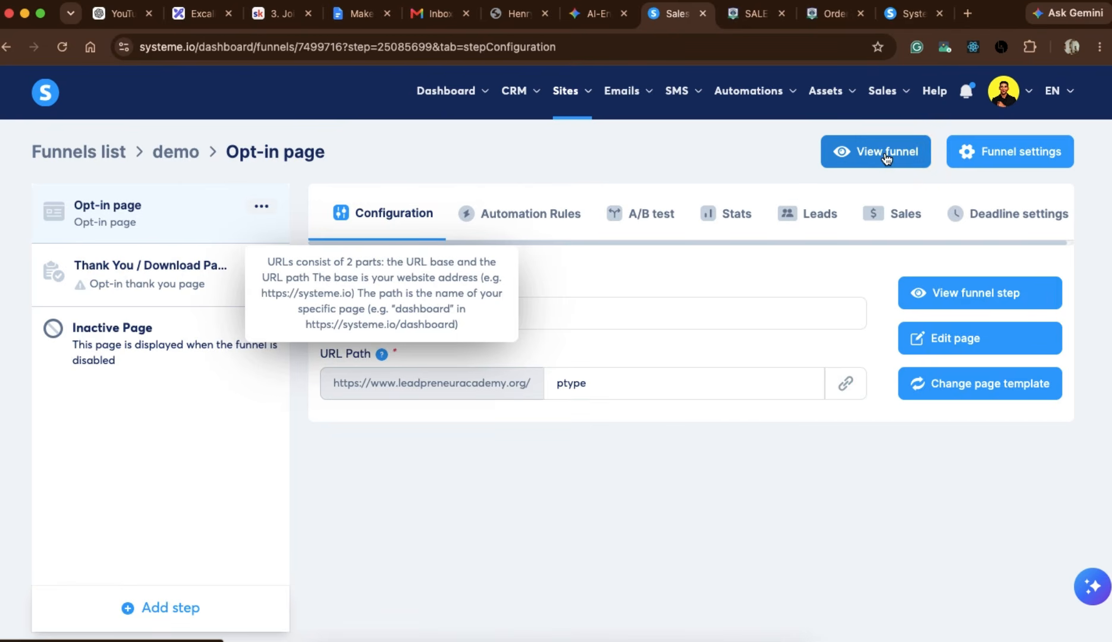
pyautogui.click(887, 157)
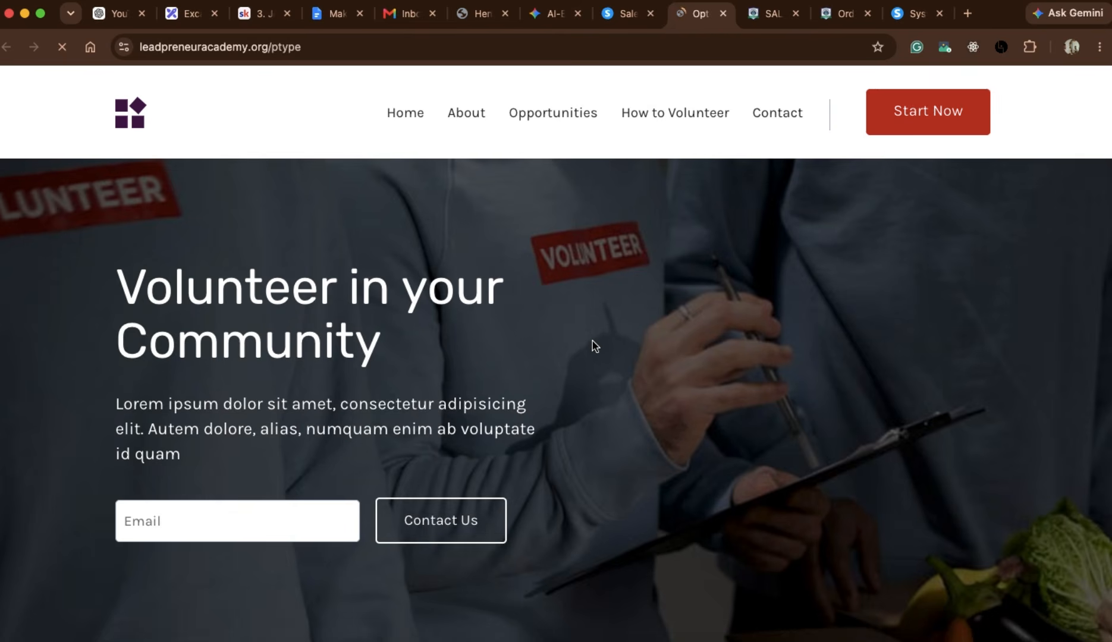
# Examine the live opt-in page from its hero section through the volunteering sections to the FAQs.
pyautogui.scroll(-10, 593, 344)
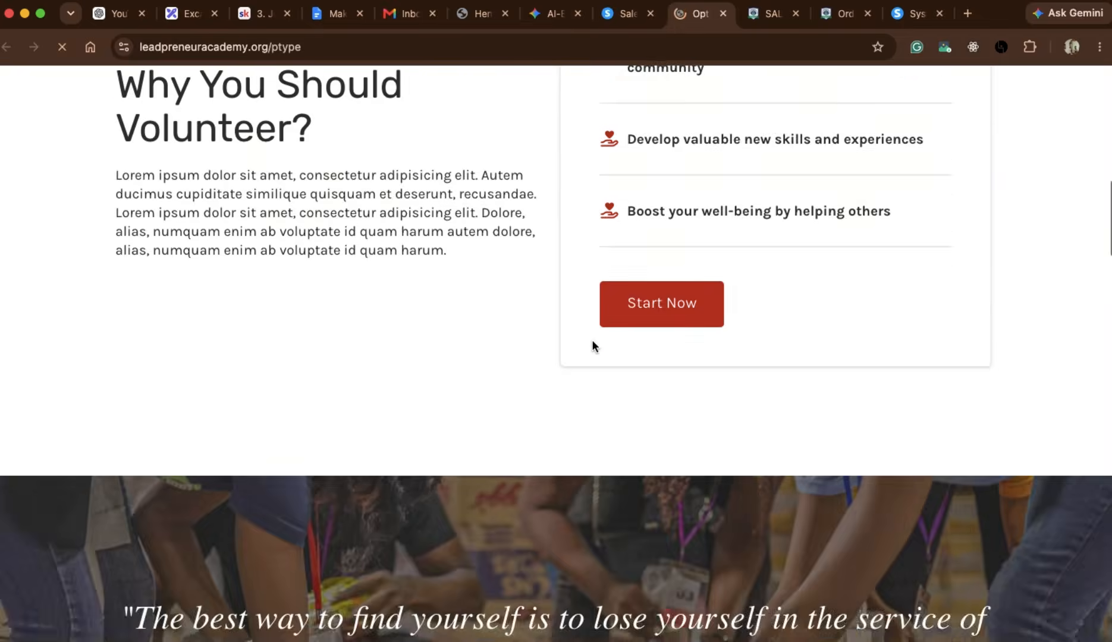
pyautogui.scroll(-15, 592, 344)
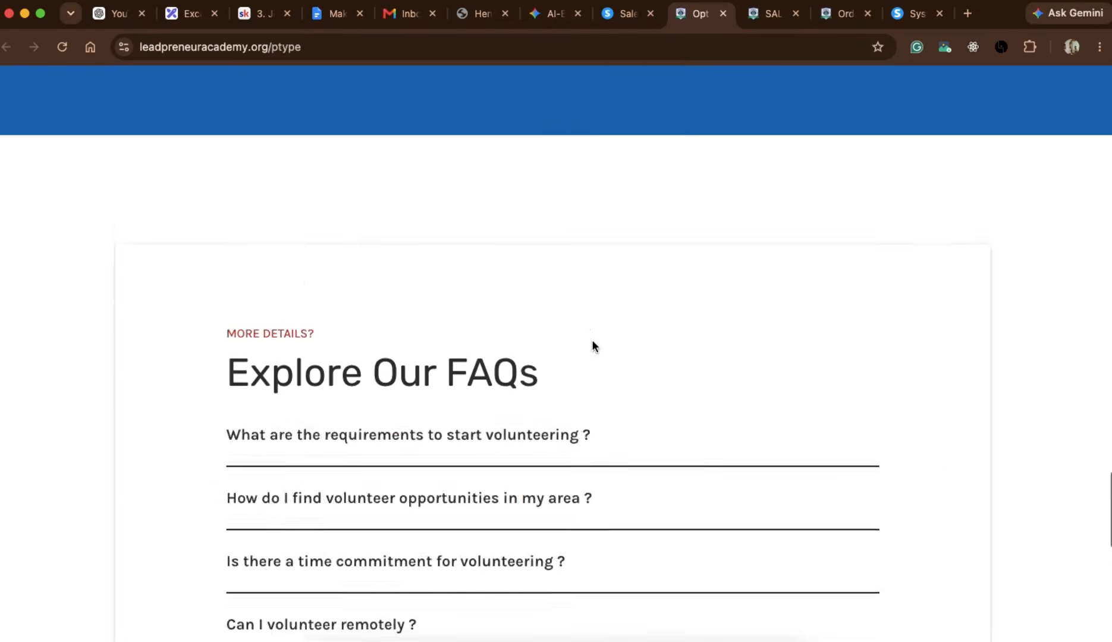
pyautogui.scroll(-12, 592, 342)
pyautogui.scroll(20, 592, 341)
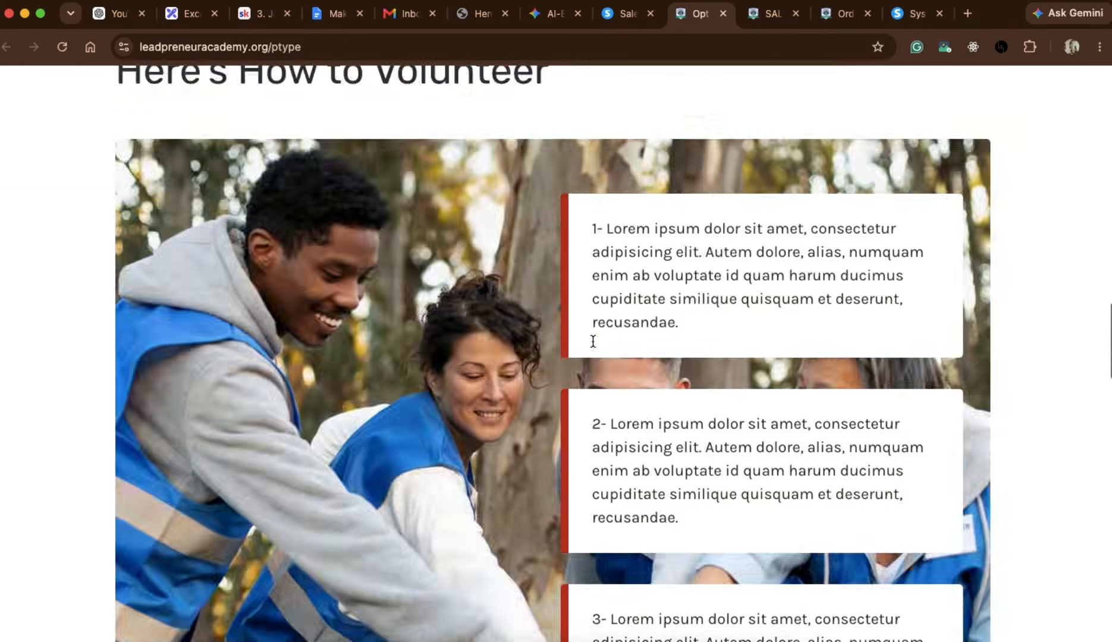
pyautogui.scroll(15, 593, 341)
pyautogui.scroll(-5, 592, 341)
pyautogui.scroll(5, 592, 341)
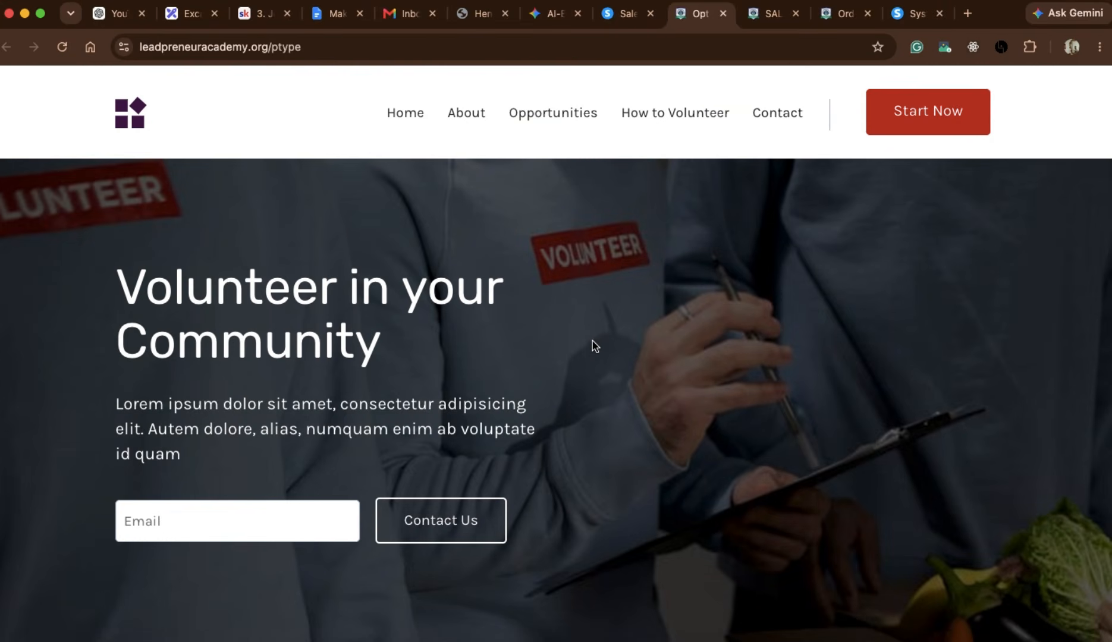
pyautogui.scroll(-3, 592, 342)
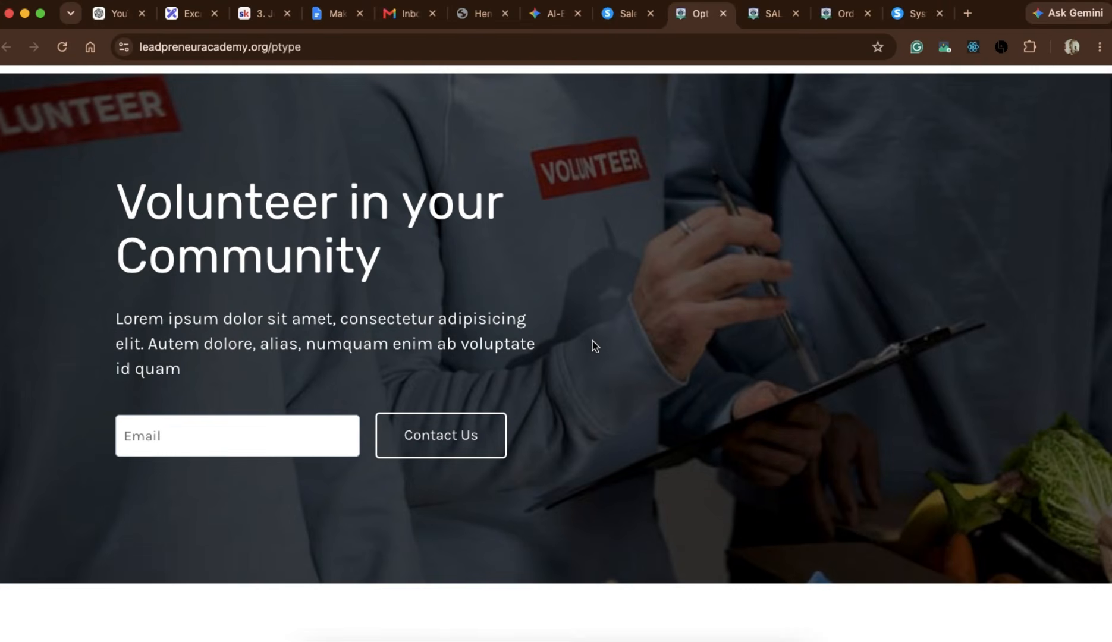
pyautogui.scroll(3, 592, 291)
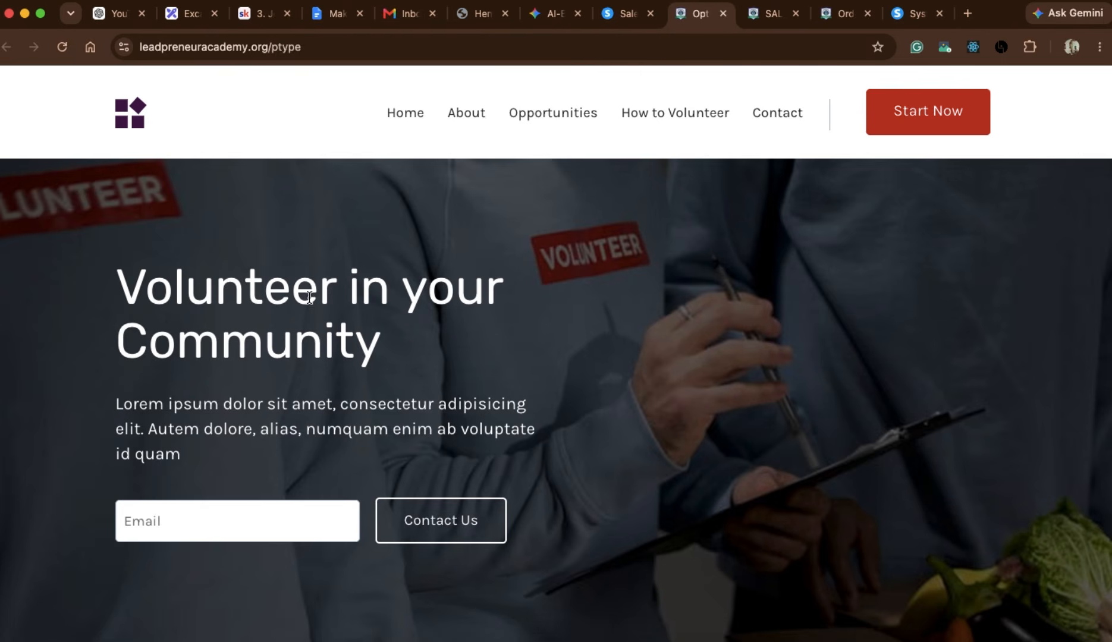
# Fill in the hero form's email field with a saved e-mail address, leaving the form unsubmitted.
pyautogui.scroll(-3, 481, 340)
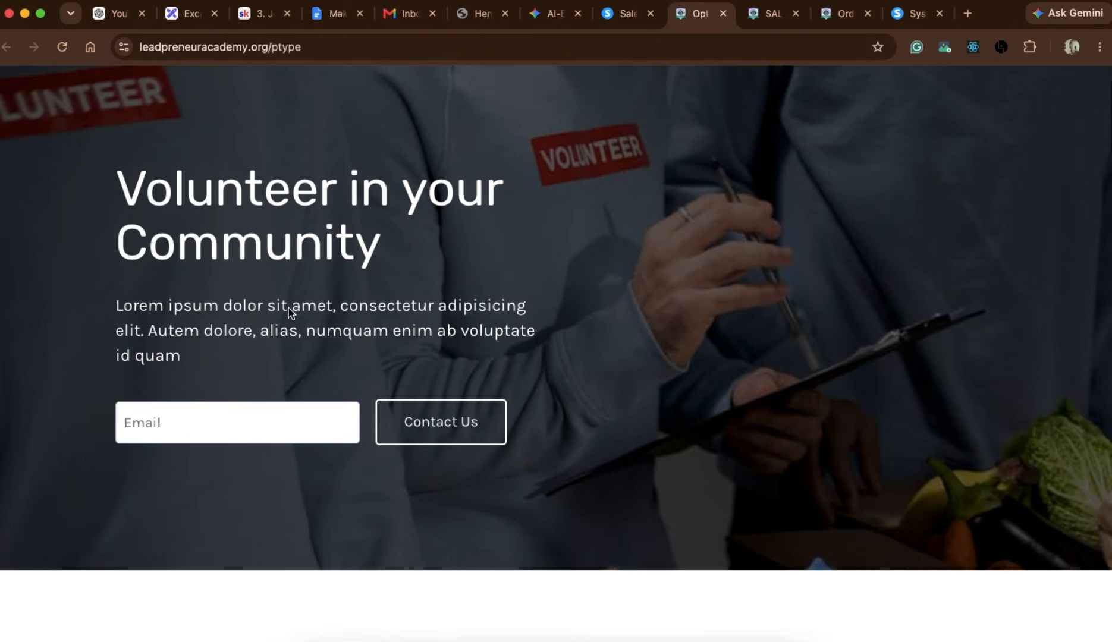
pyautogui.click(138, 435)
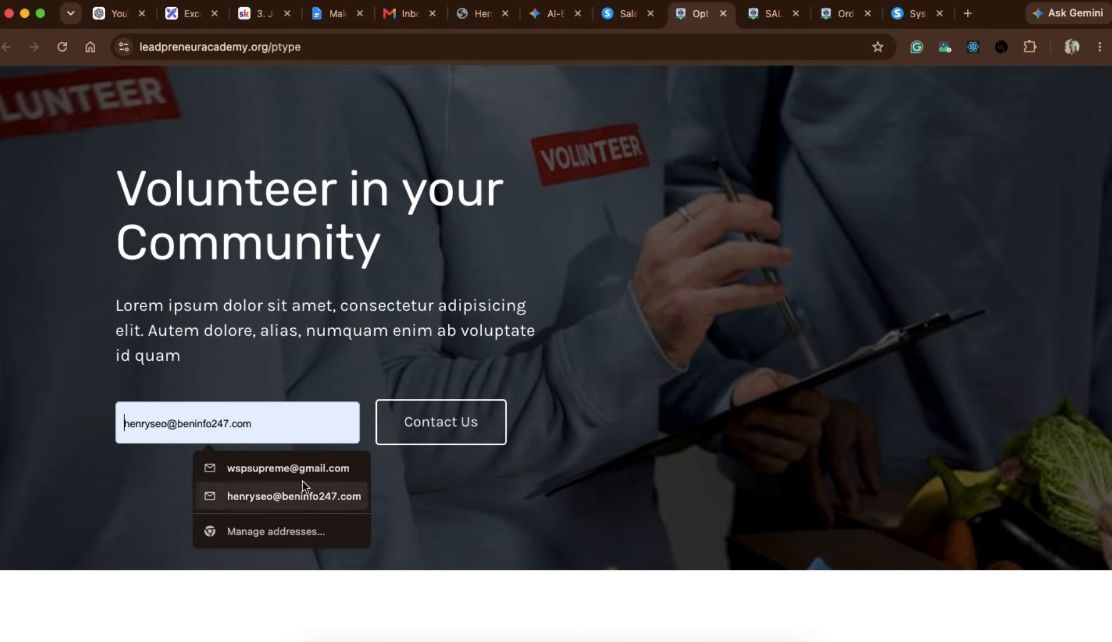
pyautogui.click(292, 473)
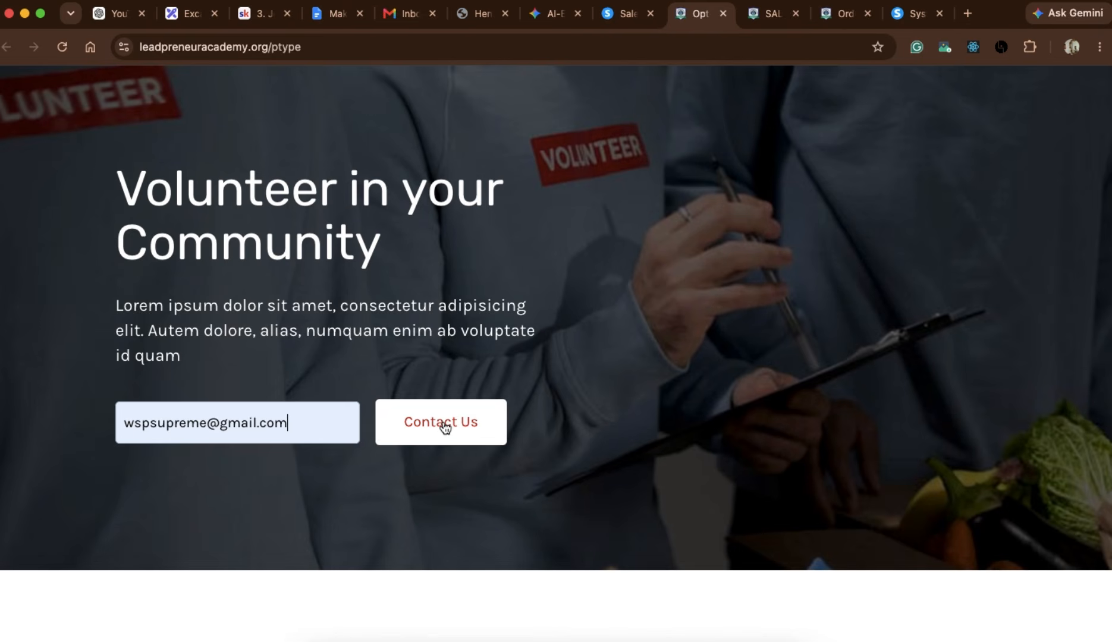
pyautogui.scroll(2, 444, 424)
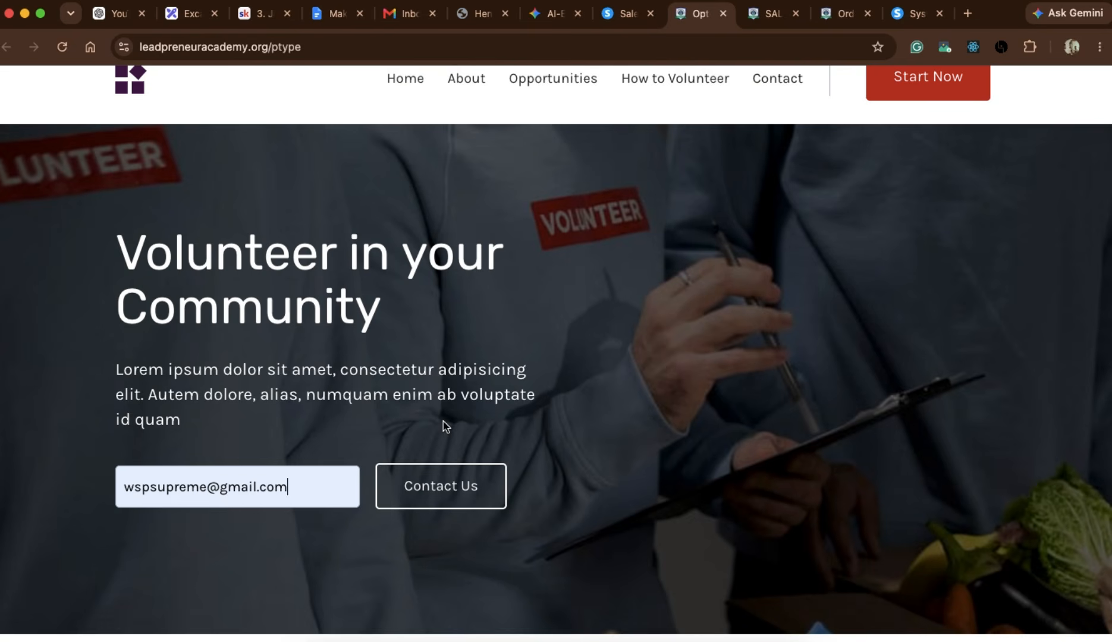
pyautogui.scroll(-15, 445, 423)
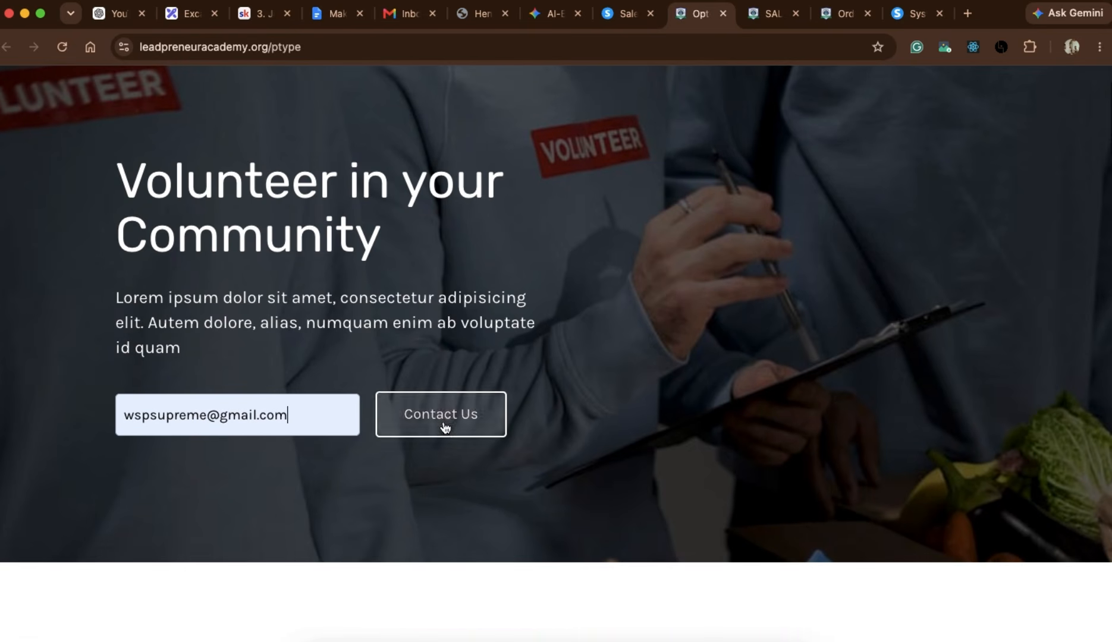
# Review the live page's FAQ, contact and "Why You Should Volunteer?" sections.
pyautogui.scroll(-20, 525, 524)
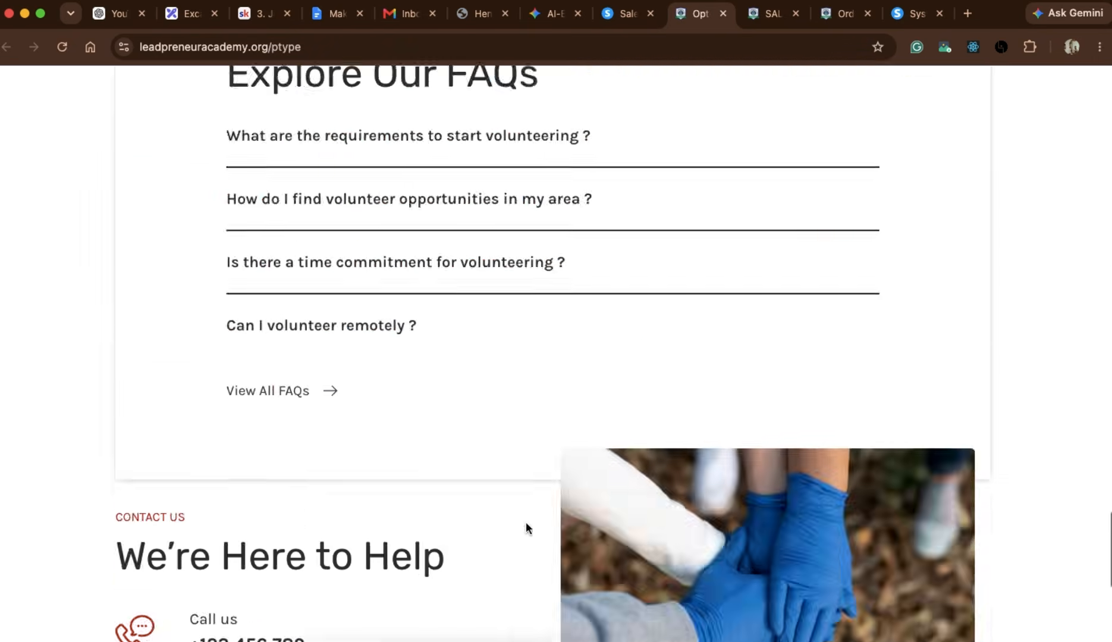
pyautogui.scroll(20, 526, 523)
pyautogui.scroll(20, 525, 524)
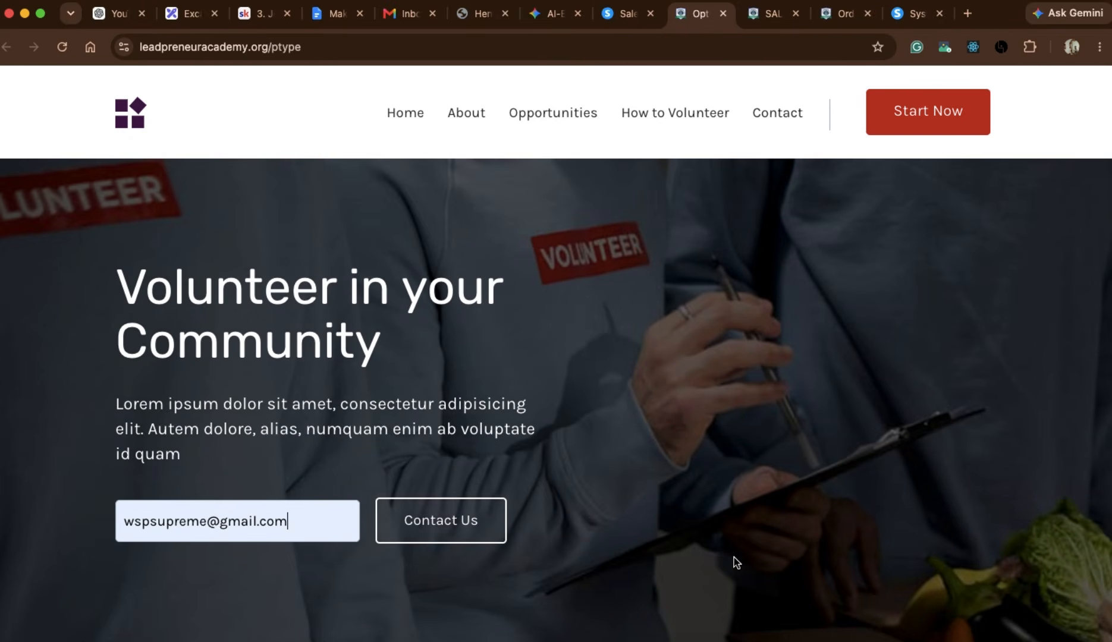
pyautogui.scroll(-6, 733, 555)
pyautogui.scroll(-4, 555, 517)
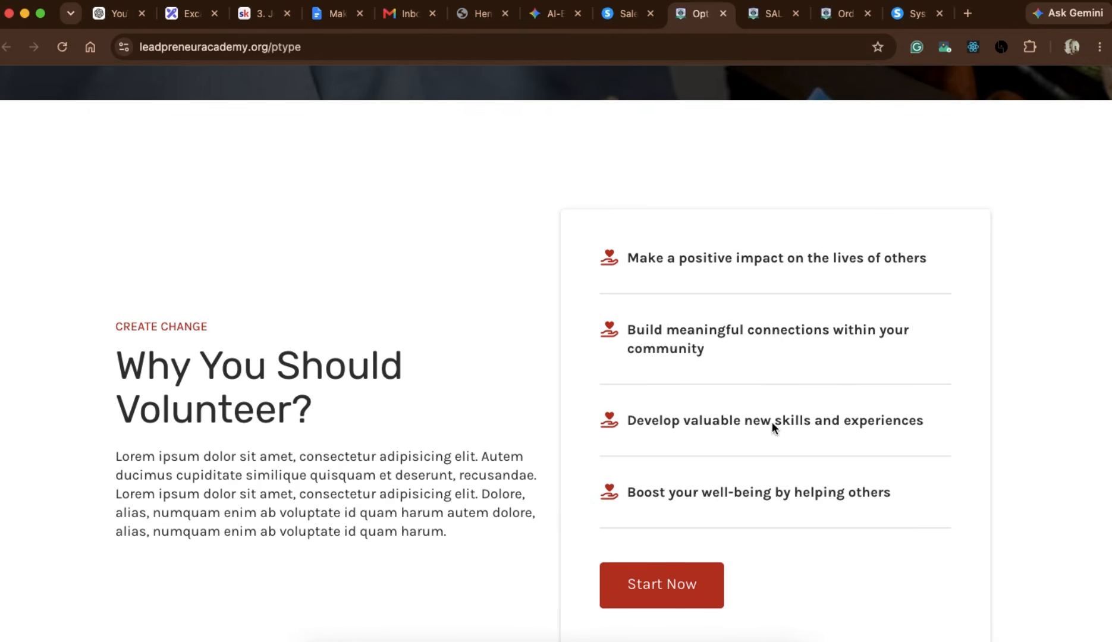
pyautogui.scroll(-8, 307, 548)
pyautogui.scroll(20, 307, 548)
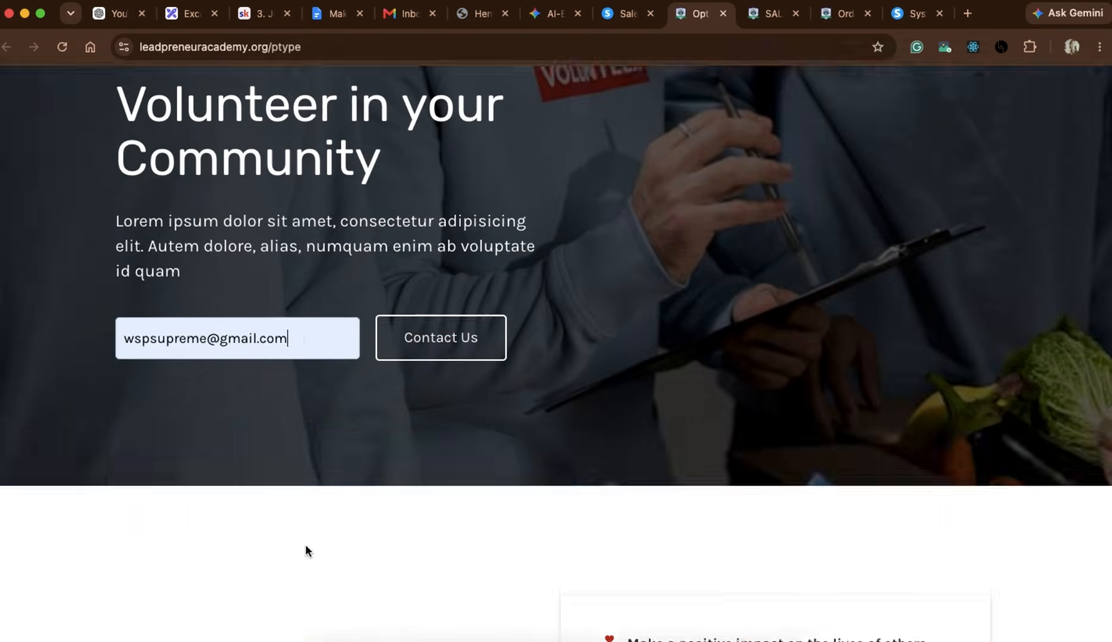
# Return to the demo funnel's configuration in systeme.io and open the opt-in page for editing, checking its hero section.
pyautogui.click(626, 21)
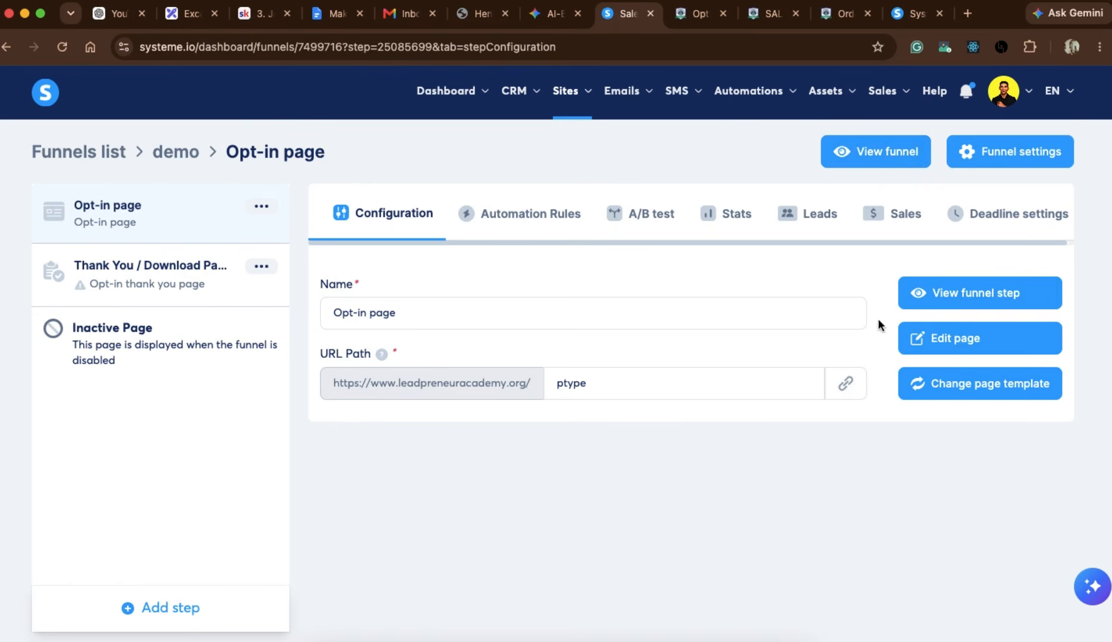
pyautogui.click(962, 351)
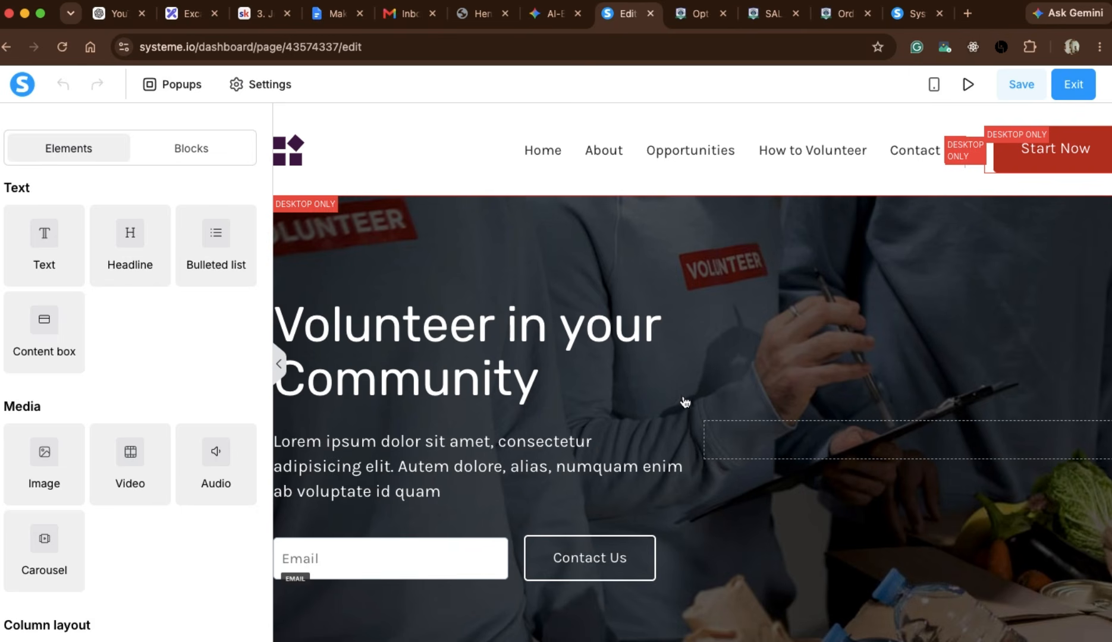
pyautogui.scroll(-5, 661, 366)
pyautogui.scroll(4, 661, 365)
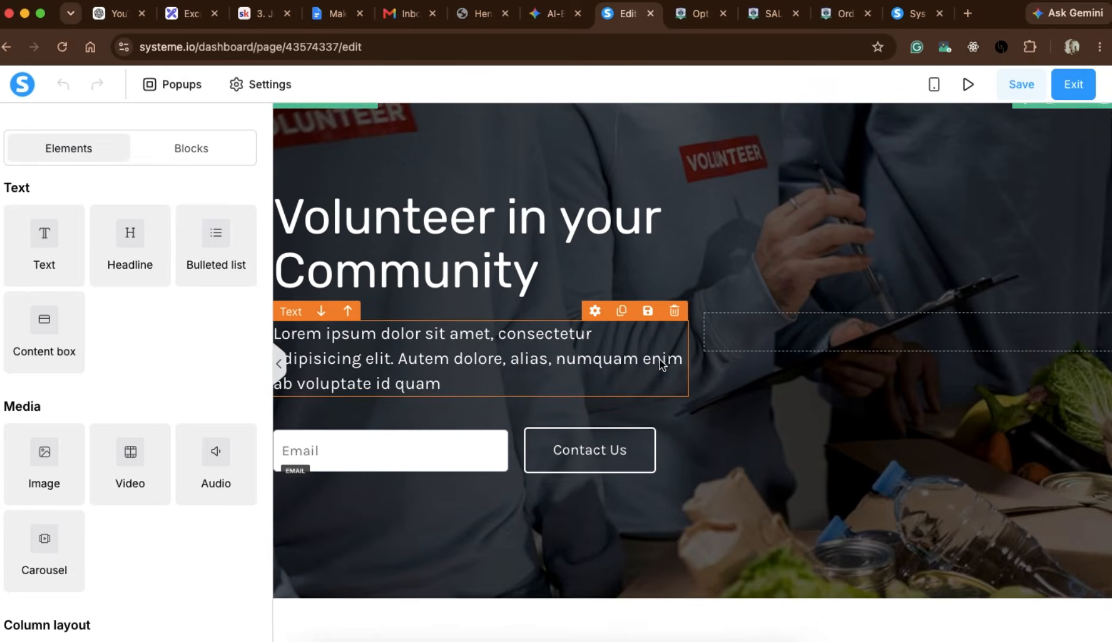
pyautogui.scroll(2, 661, 366)
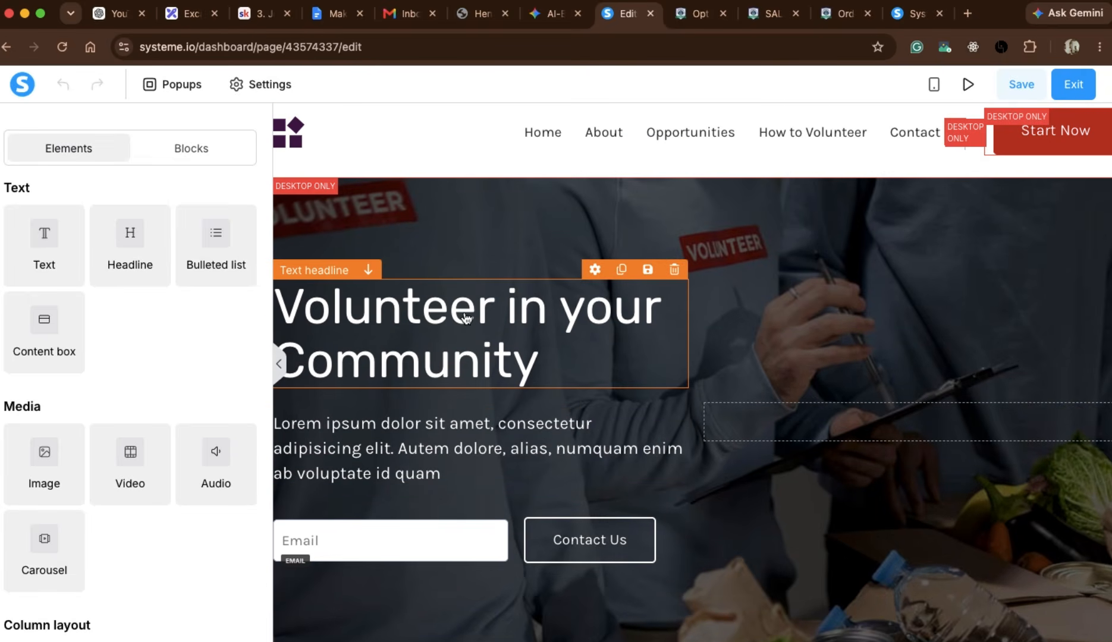
pyautogui.scroll(-3, 503, 441)
pyautogui.scroll(2, 501, 437)
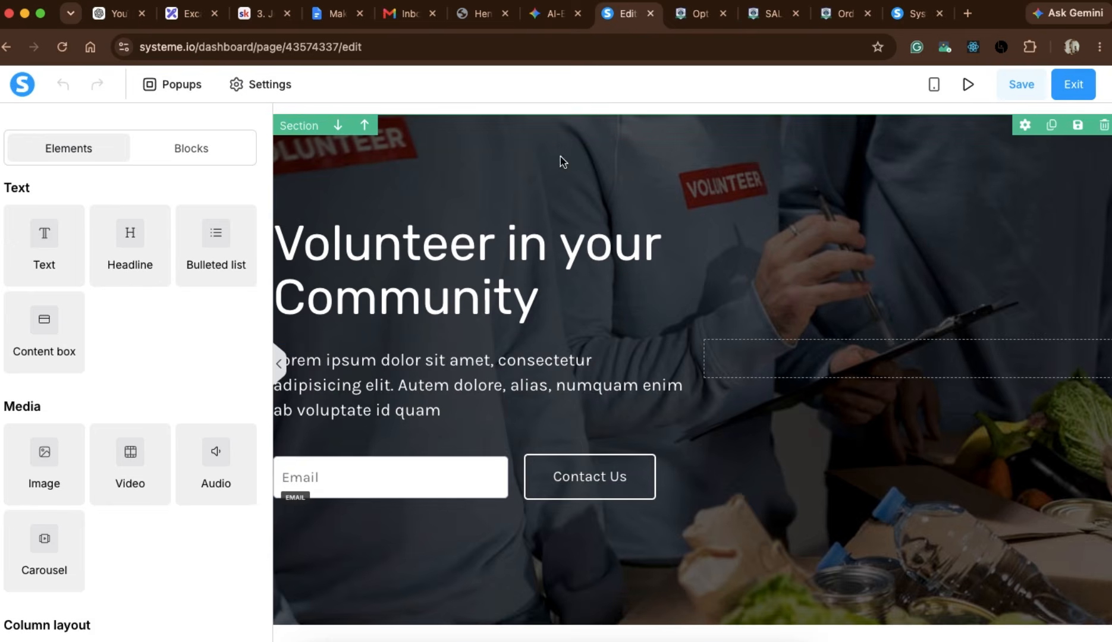
# Delete the Mahatma Gandhi quote section and the "Here's How to Volunteer" section from the opt-in page.
pyautogui.scroll(-6, 598, 543)
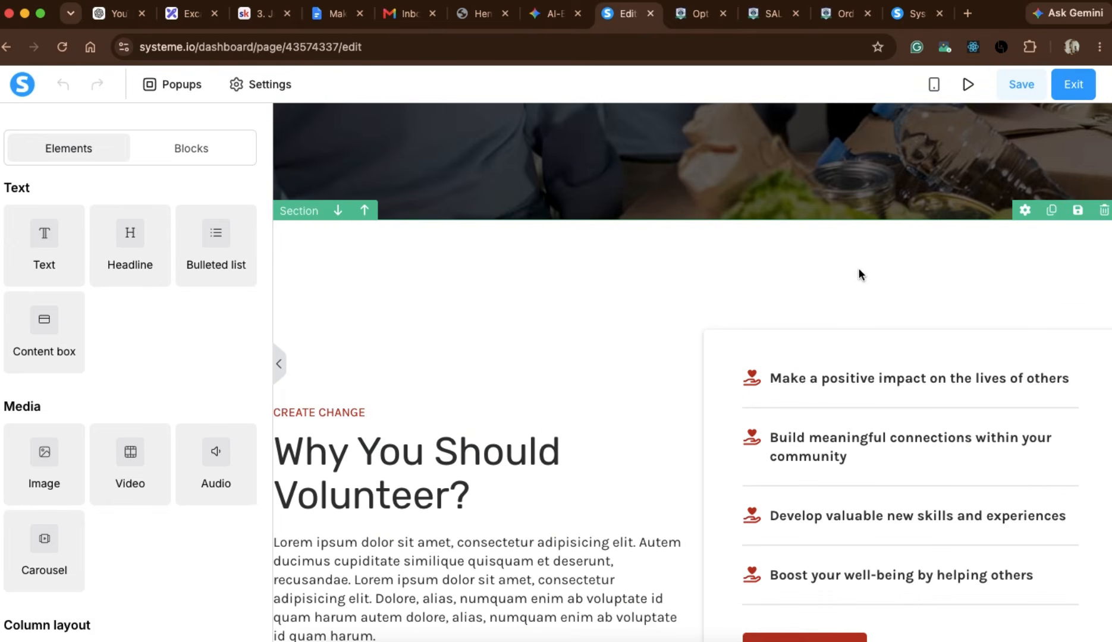
pyautogui.scroll(-2, 734, 386)
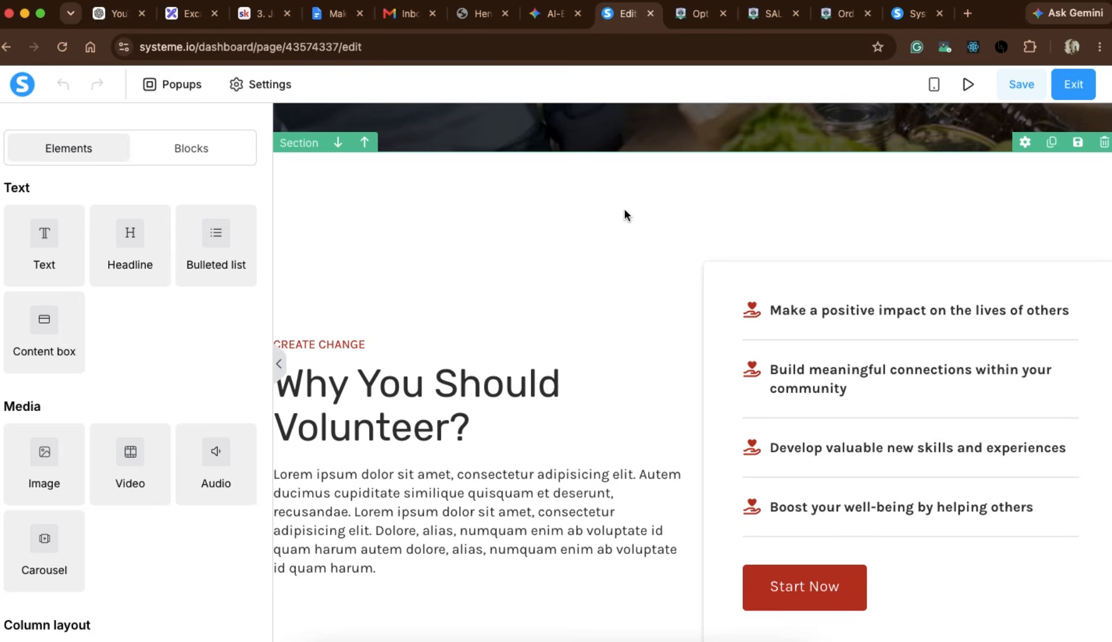
pyautogui.scroll(-8, 624, 212)
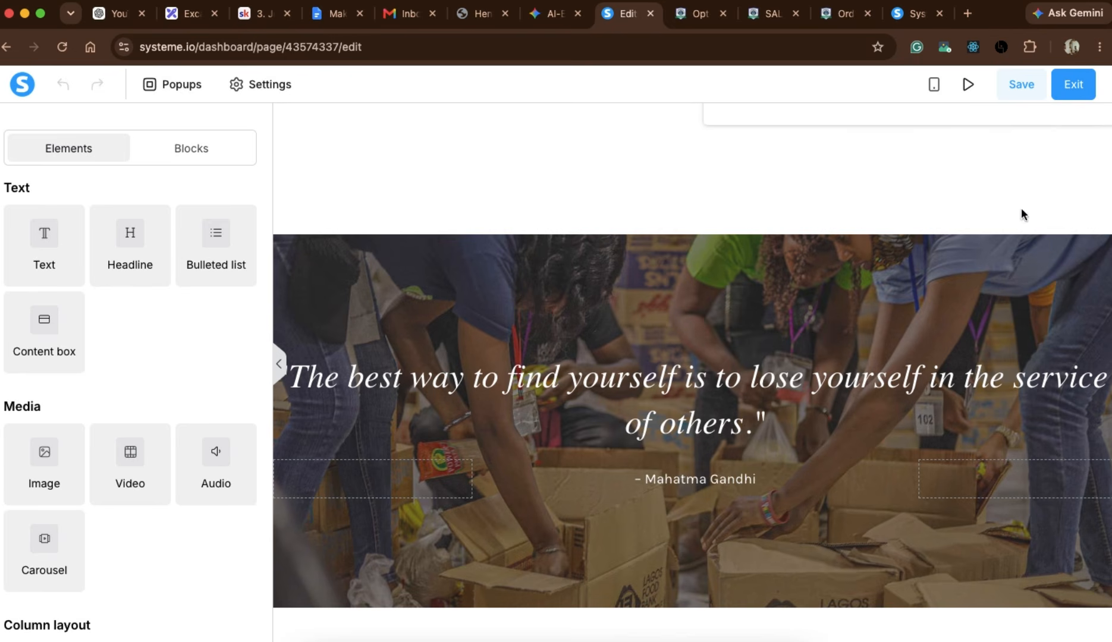
pyautogui.moveTo(1020, 245)
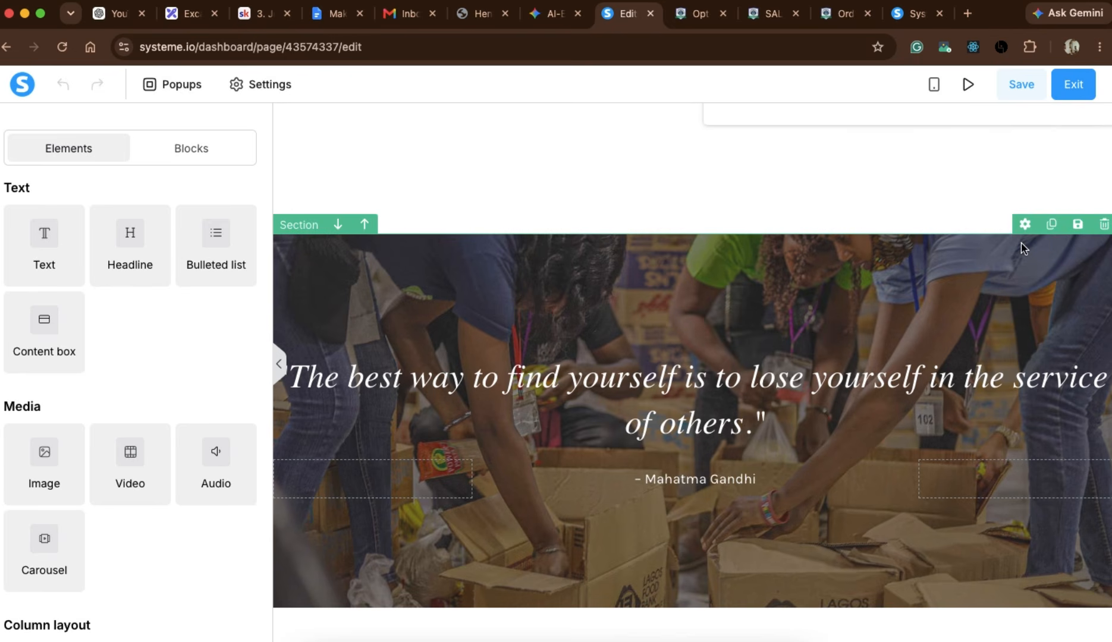
pyautogui.click(1103, 231)
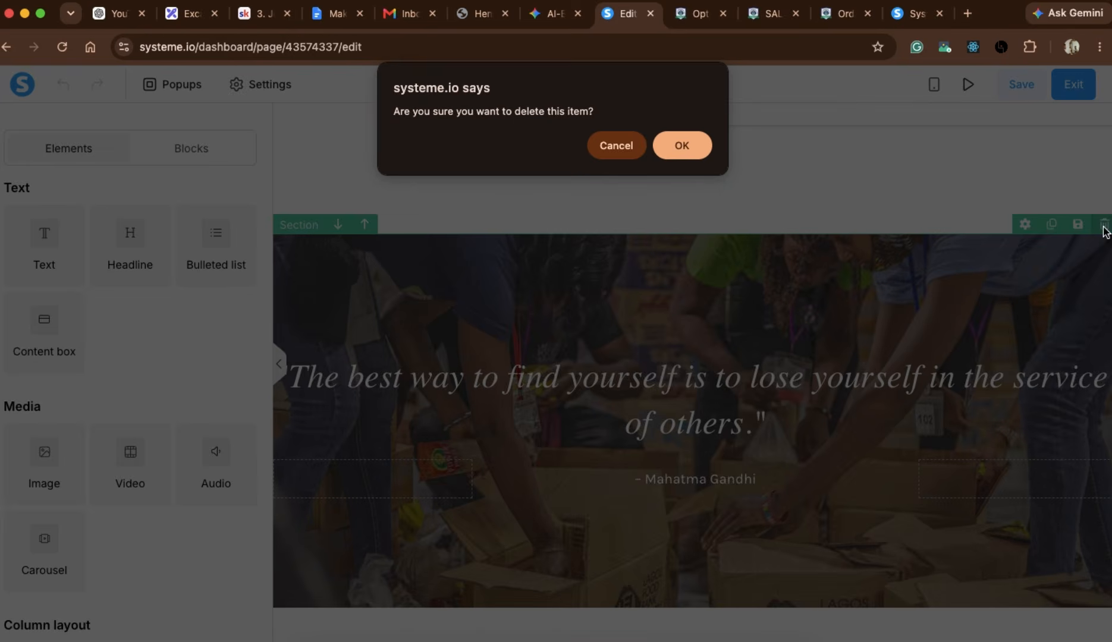
pyautogui.click(697, 145)
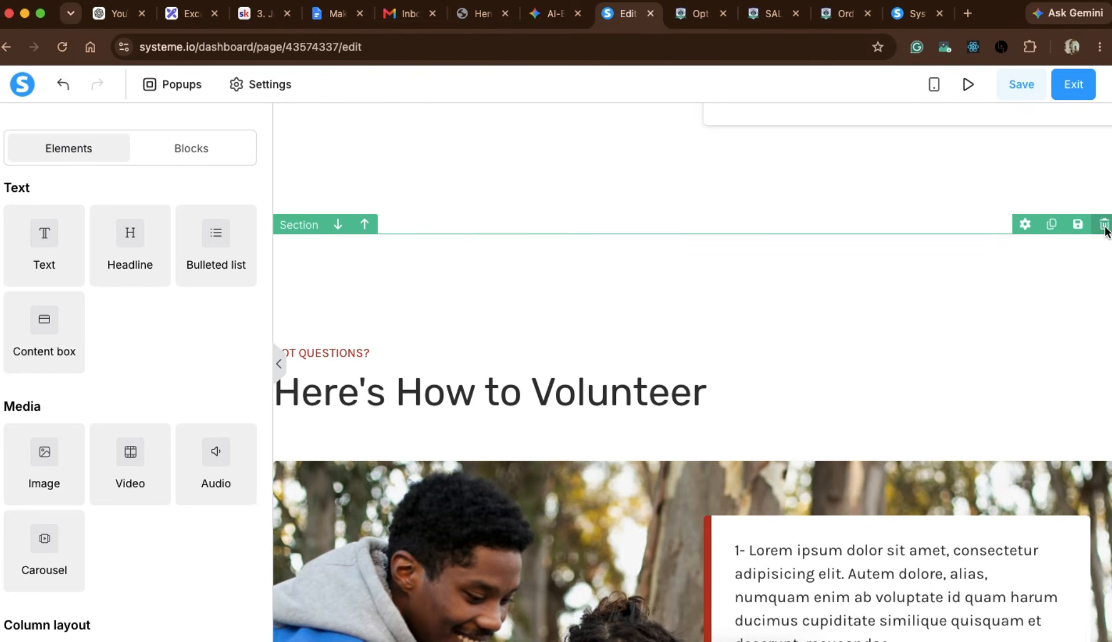
pyautogui.click(1104, 230)
pyautogui.click(696, 148)
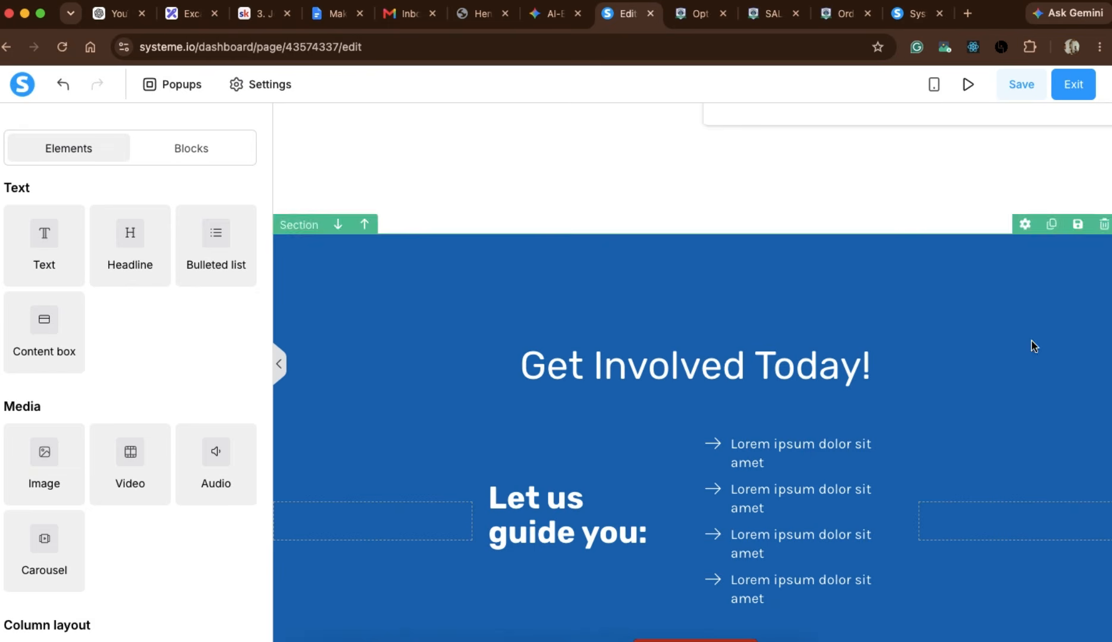
# Delete the blue "Get Involved Today!" section from the opt-in page.
pyautogui.scroll(-1, 839, 400)
pyautogui.scroll(-1, 839, 402)
pyautogui.scroll(1, 839, 402)
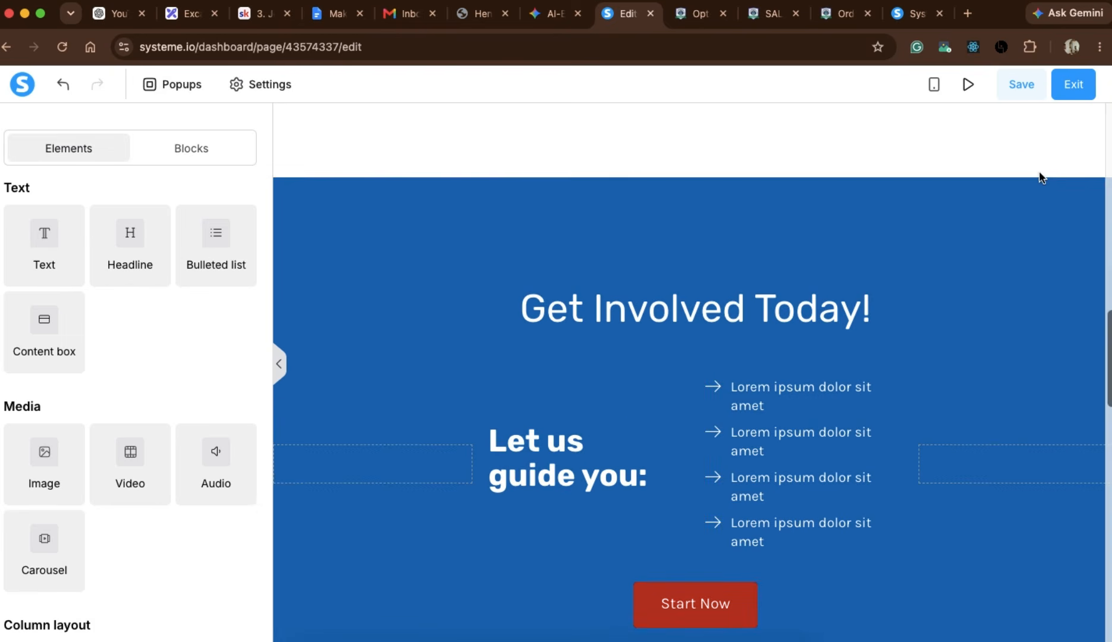
pyautogui.scroll(1, 1035, 186)
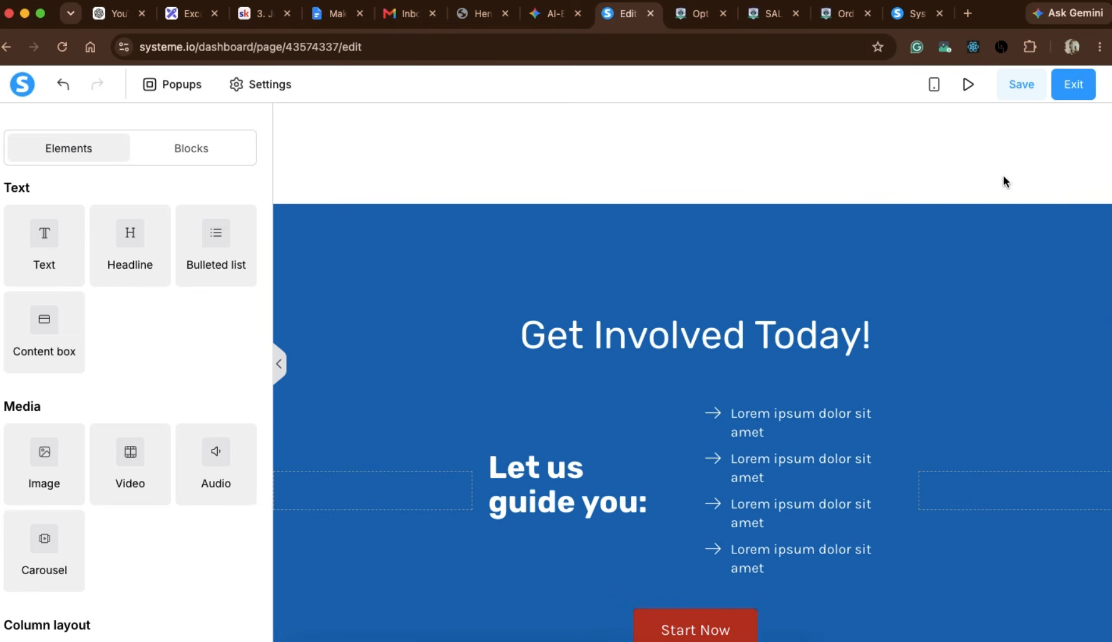
pyautogui.scroll(1, 1003, 176)
pyautogui.scroll(-1, 987, 265)
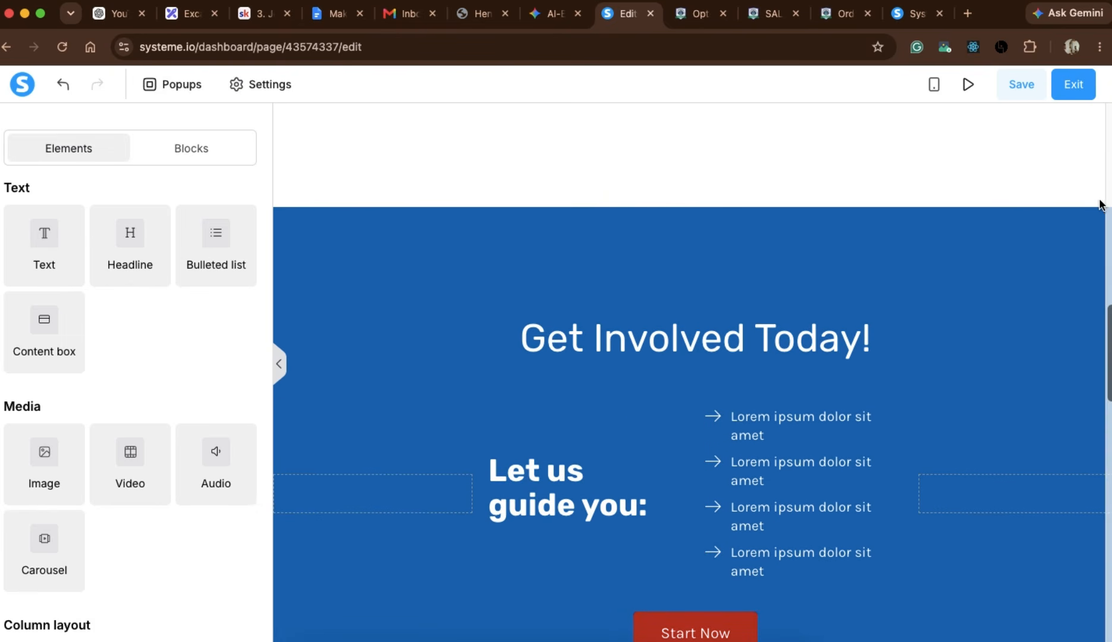
pyautogui.scroll(3, 1023, 206)
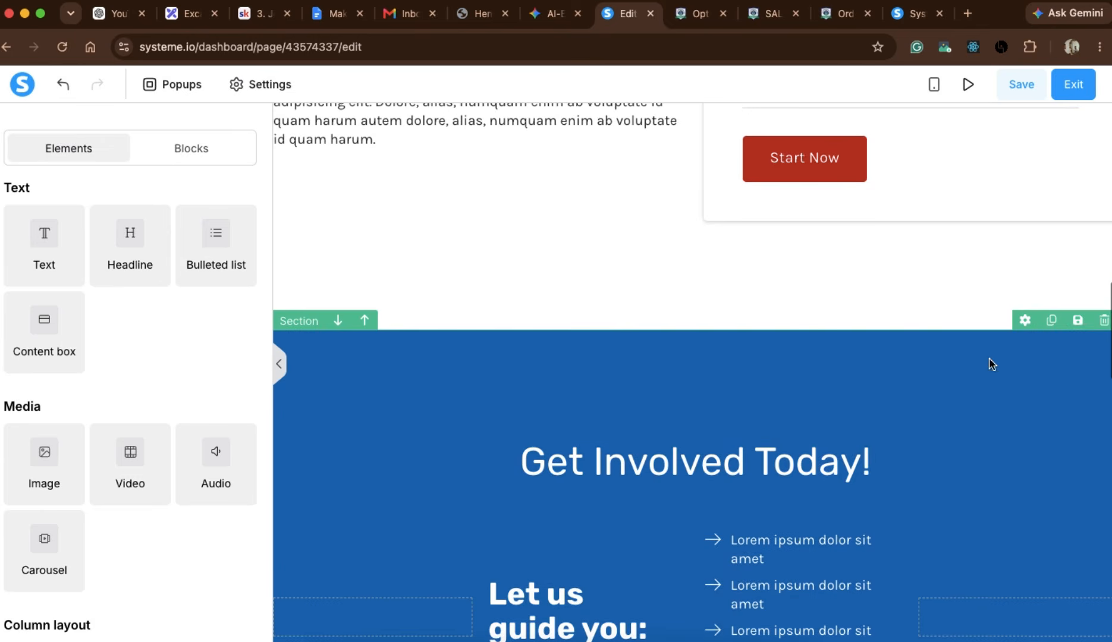
pyautogui.scroll(15, 990, 364)
pyautogui.scroll(-20, 990, 364)
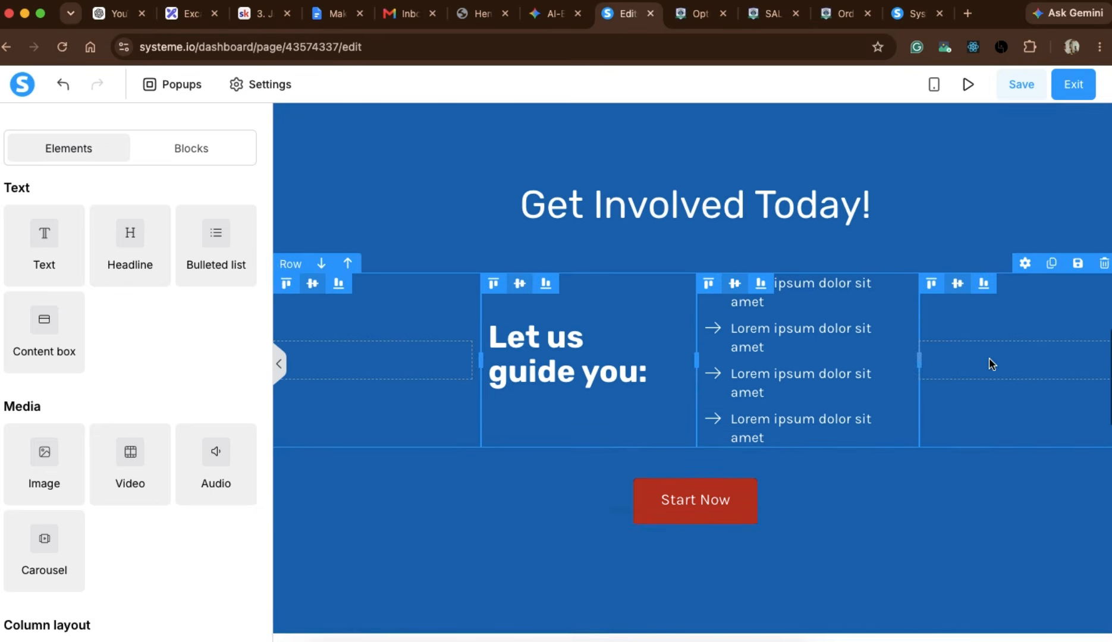
pyautogui.scroll(4, 989, 364)
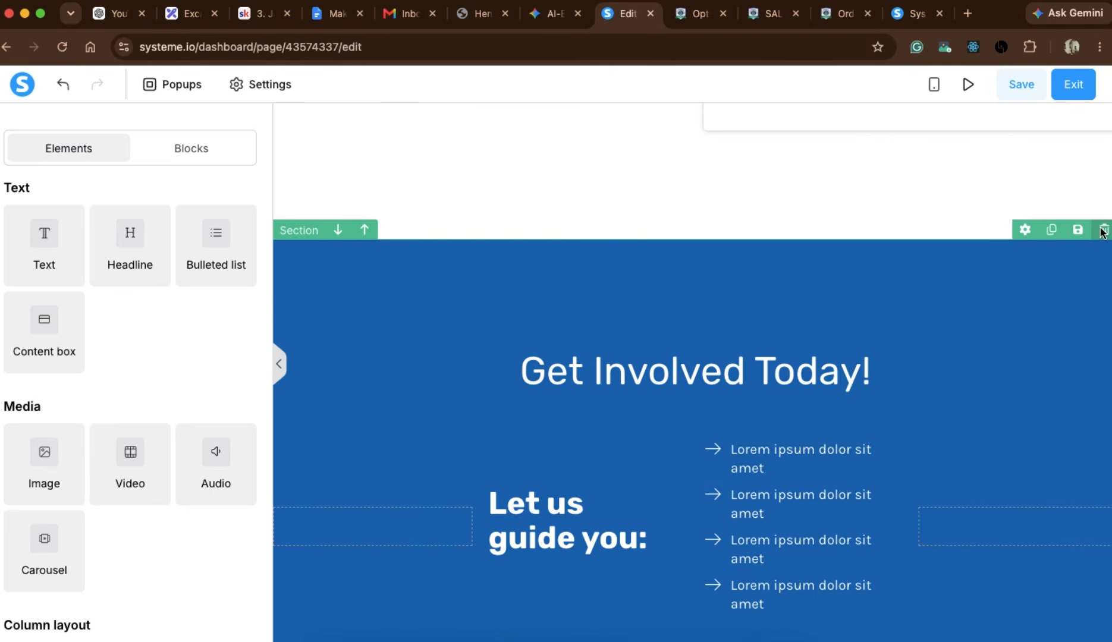
pyautogui.click(1103, 230)
pyautogui.click(702, 147)
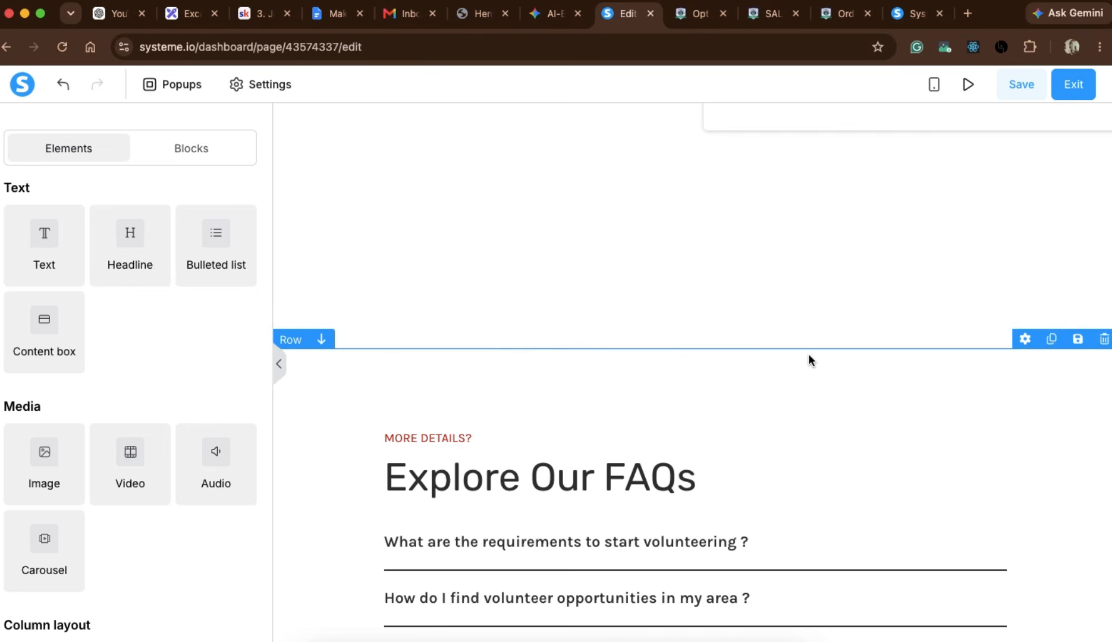
# Delete the "Explore Our FAQs" section and the "We're Here to Help" contact section from the opt-in page.
pyautogui.click(1103, 339)
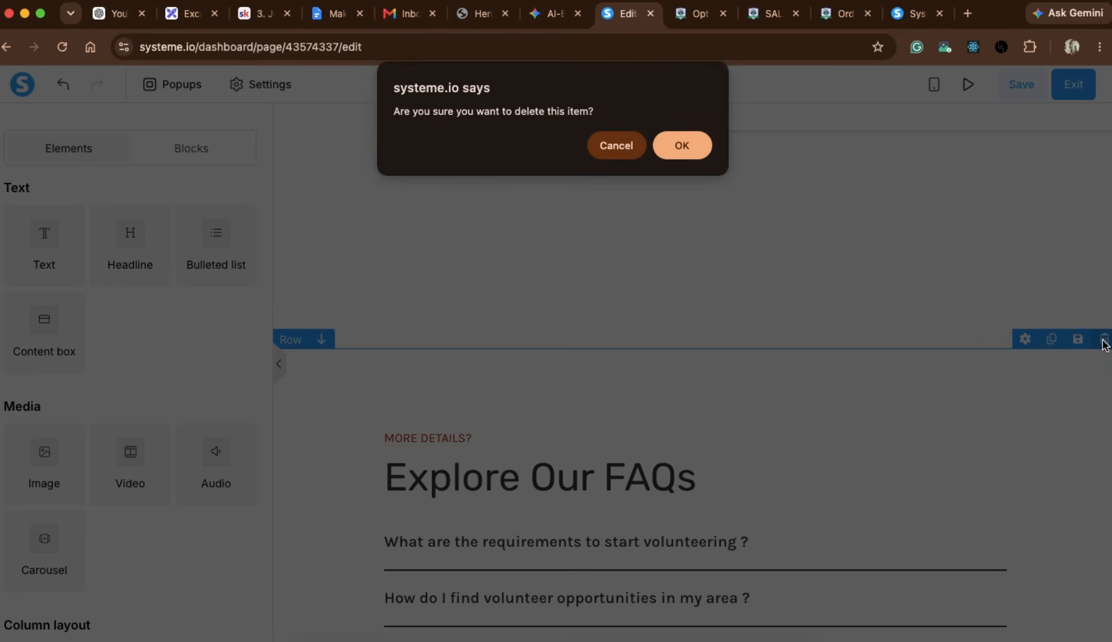
pyautogui.click(684, 144)
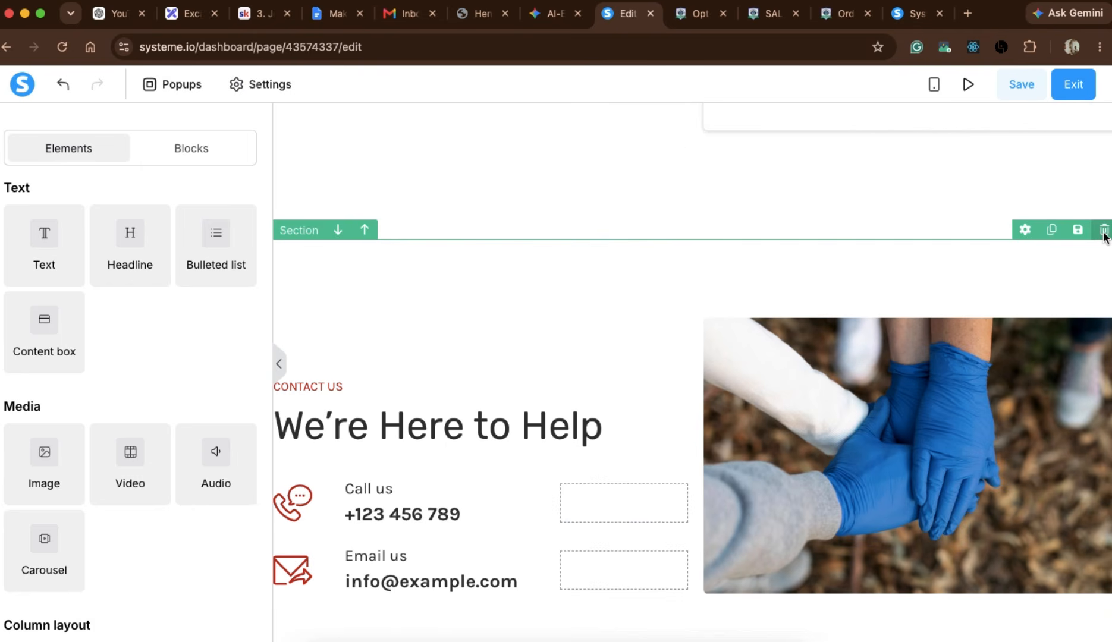
pyautogui.click(1103, 232)
pyautogui.click(685, 146)
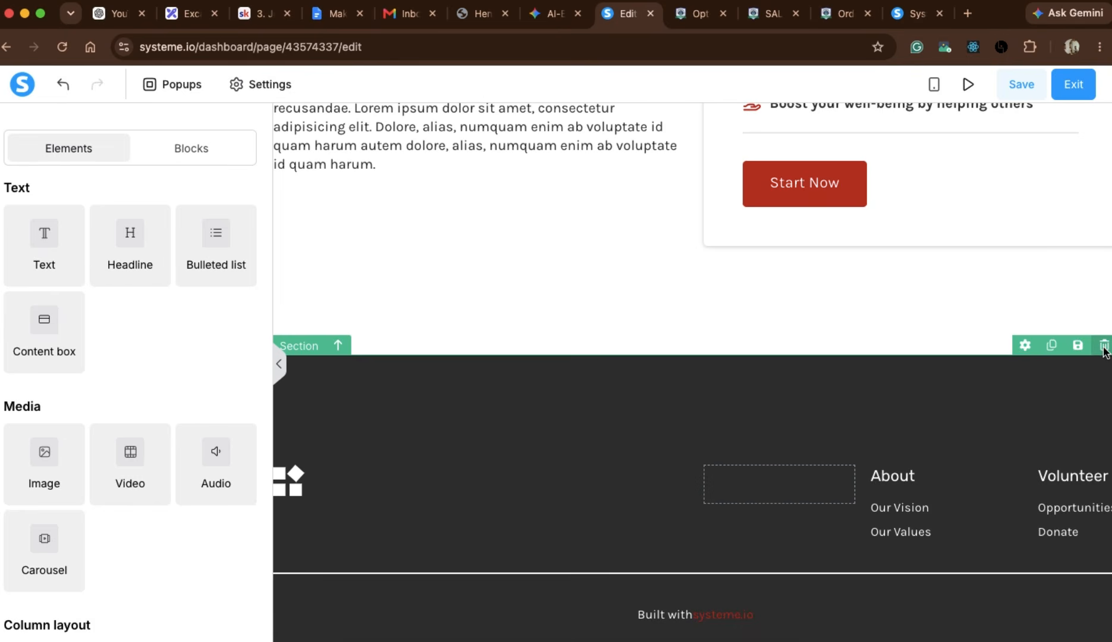
# Try deleting the dark footer section from the opt-in page, and undo the deletion.
pyautogui.click(1102, 346)
pyautogui.click(685, 154)
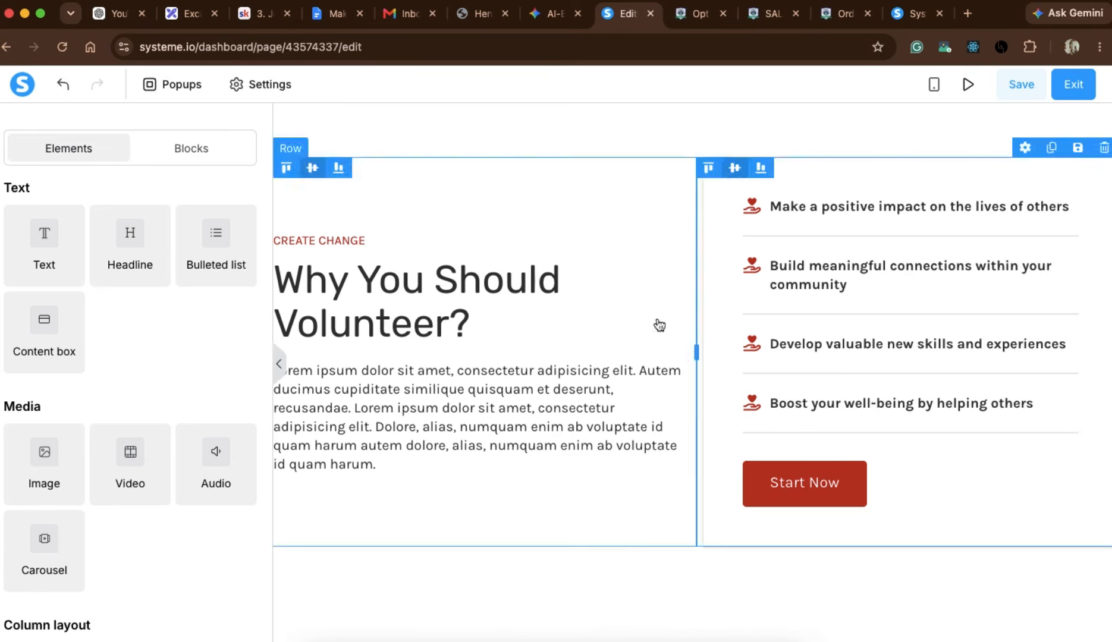
pyautogui.scroll(10, 646, 466)
pyautogui.scroll(-10, 760, 332)
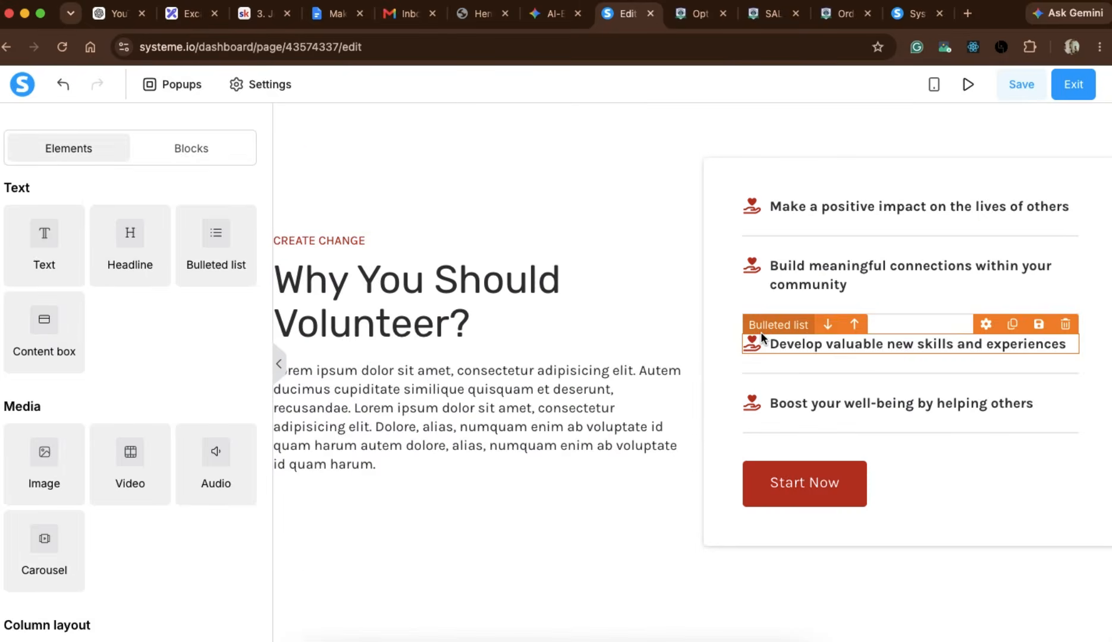
pyautogui.scroll(4, 760, 332)
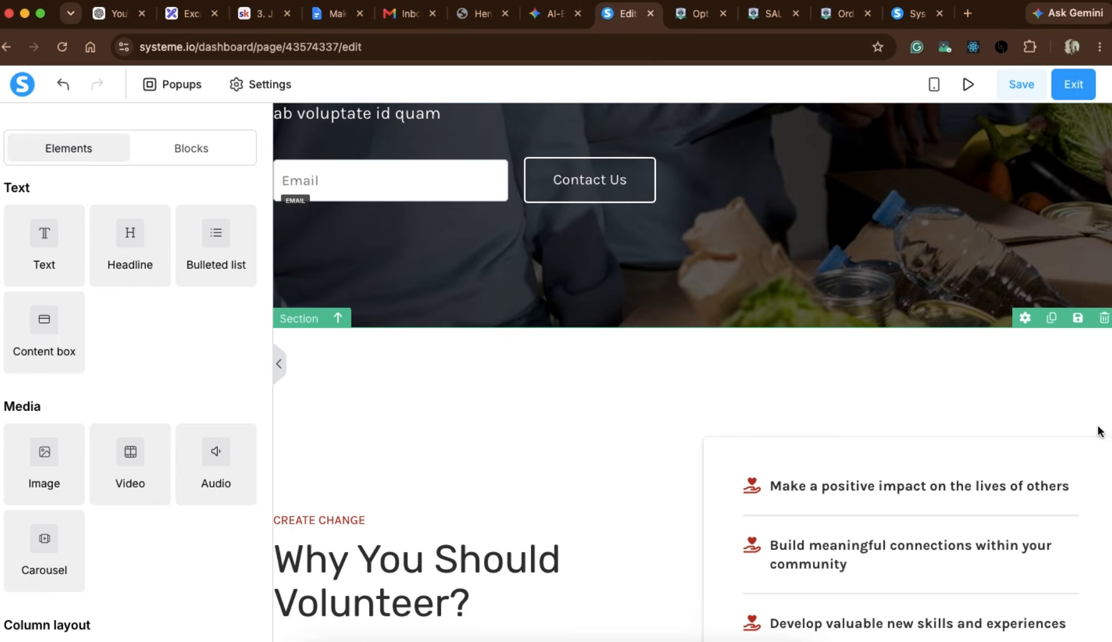
pyautogui.moveTo(1104, 432)
pyautogui.scroll(-4, 1104, 433)
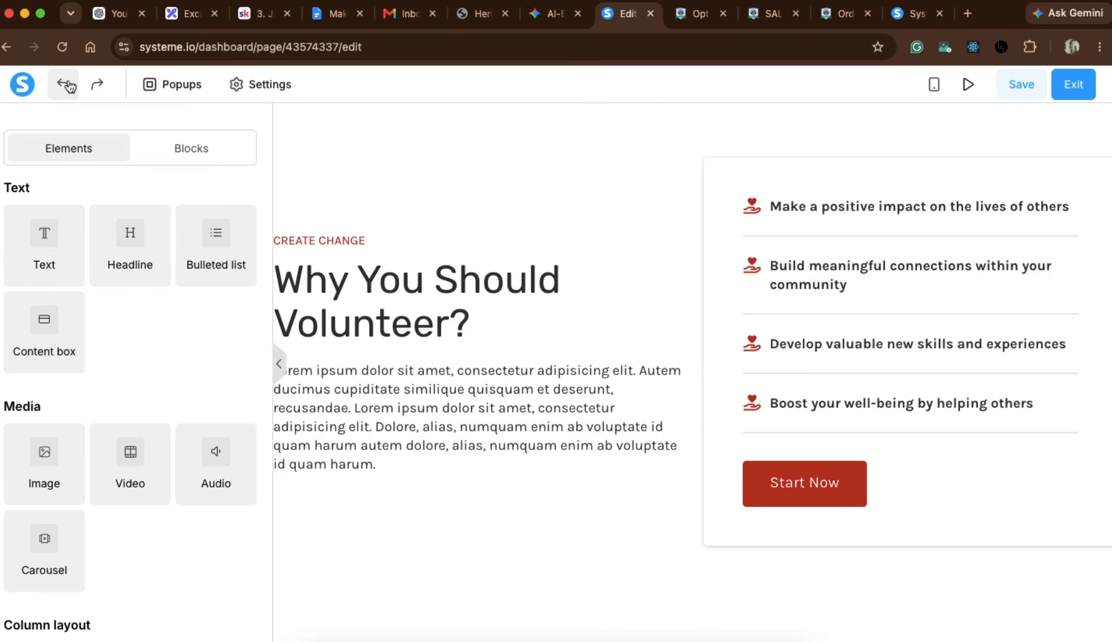
pyautogui.scroll(-5, 559, 442)
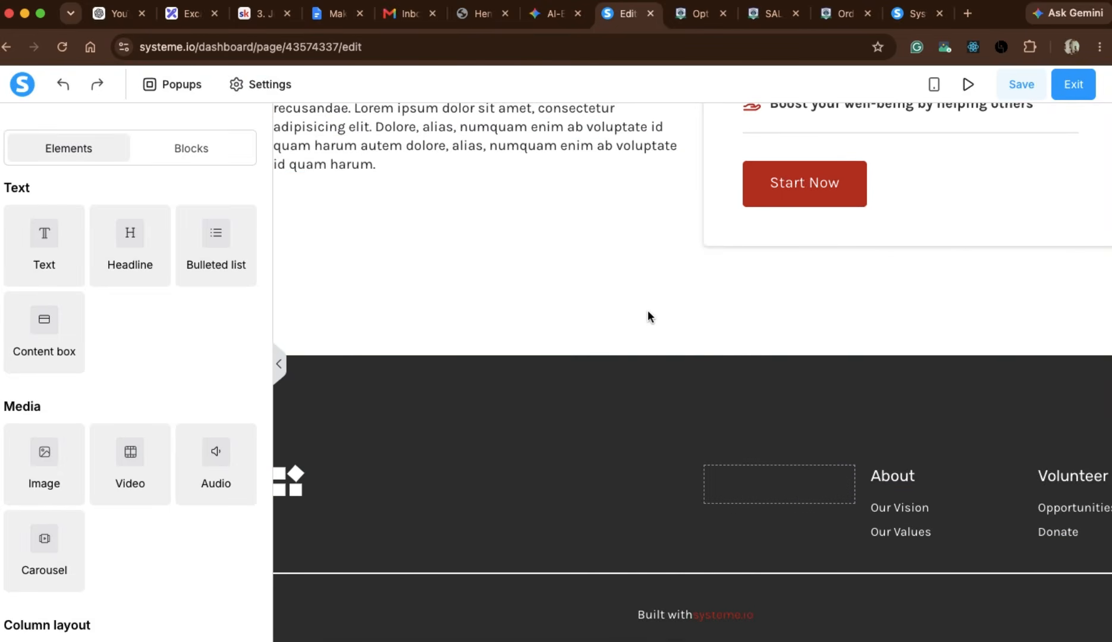
# Delete the volunteering benefits box and the "Why You Should Volunteer?" row below the hero section.
pyautogui.scroll(10, 648, 314)
pyautogui.scroll(1, 650, 313)
pyautogui.scroll(-2, 916, 440)
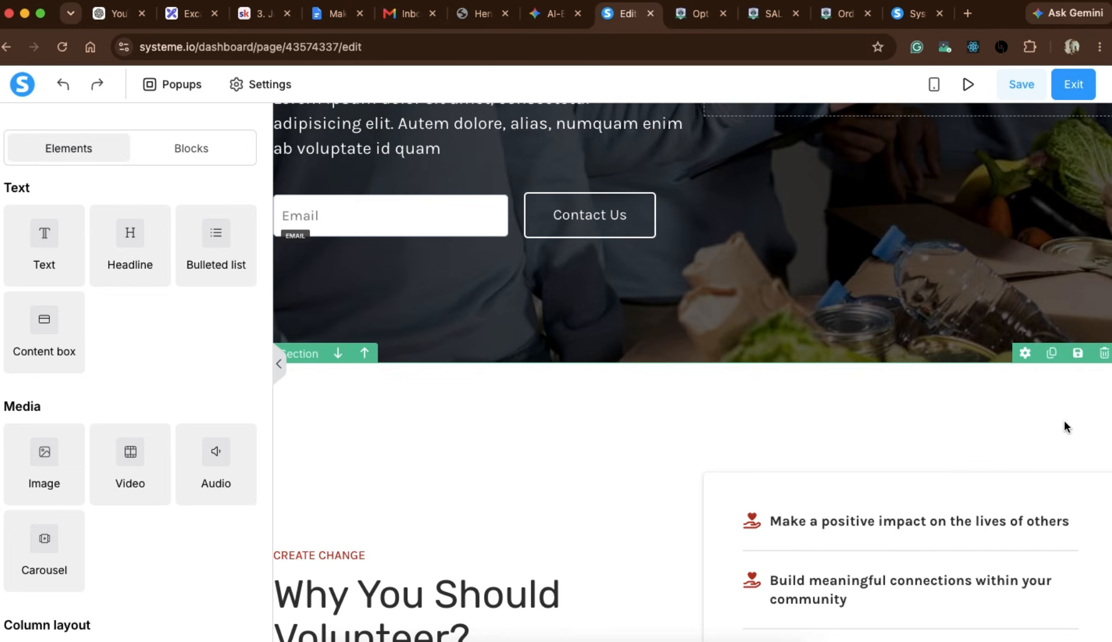
pyautogui.click(1103, 464)
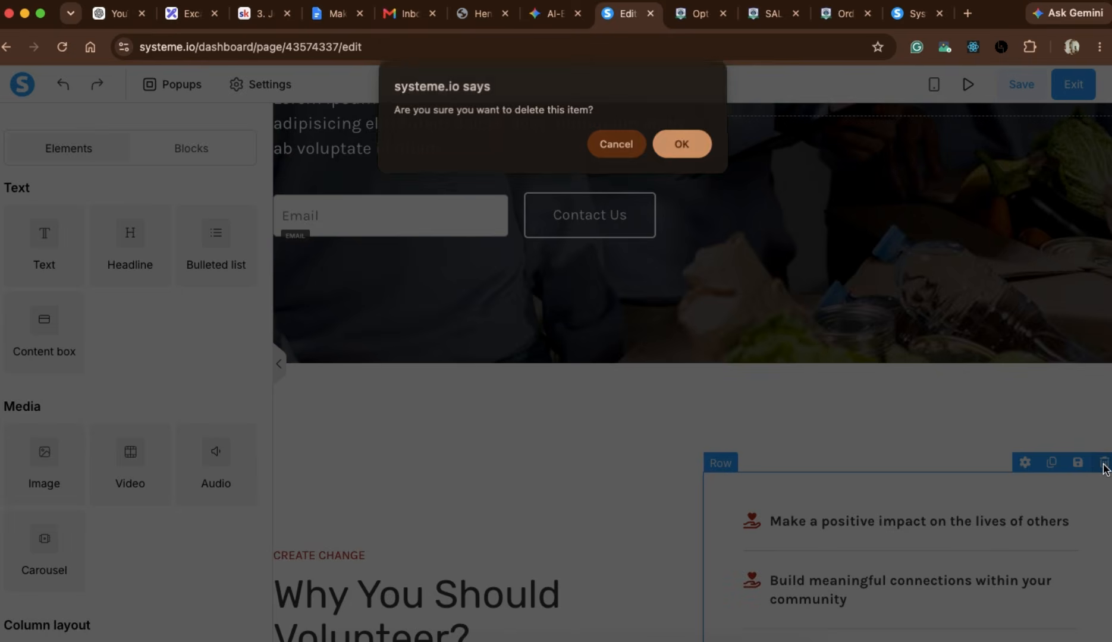
pyautogui.click(679, 150)
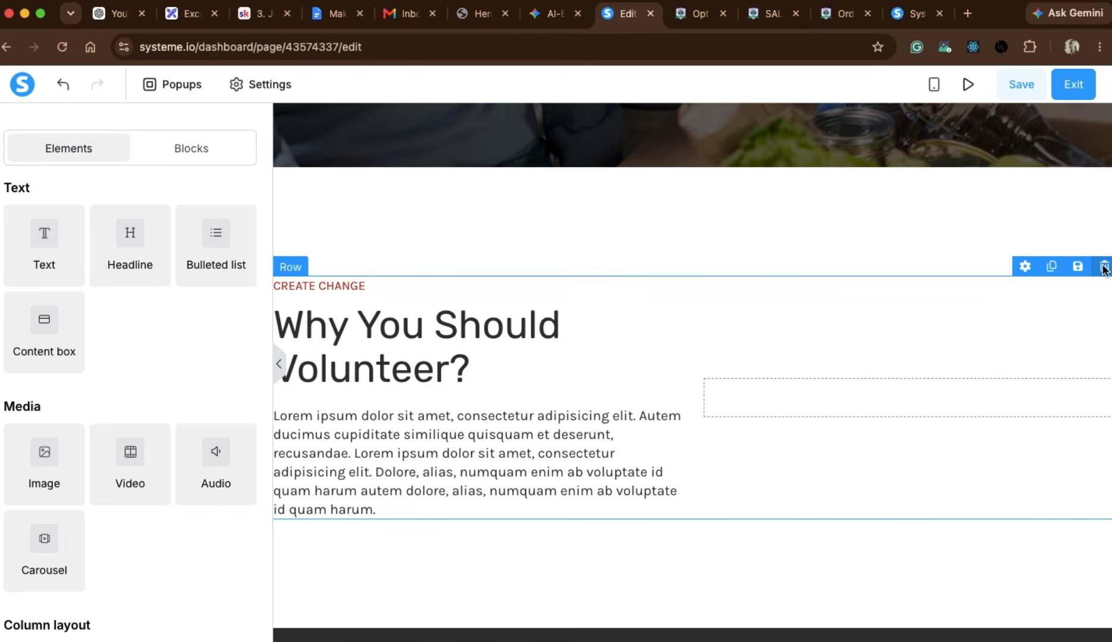
pyautogui.click(1104, 269)
pyautogui.click(683, 144)
pyautogui.scroll(-6, 744, 504)
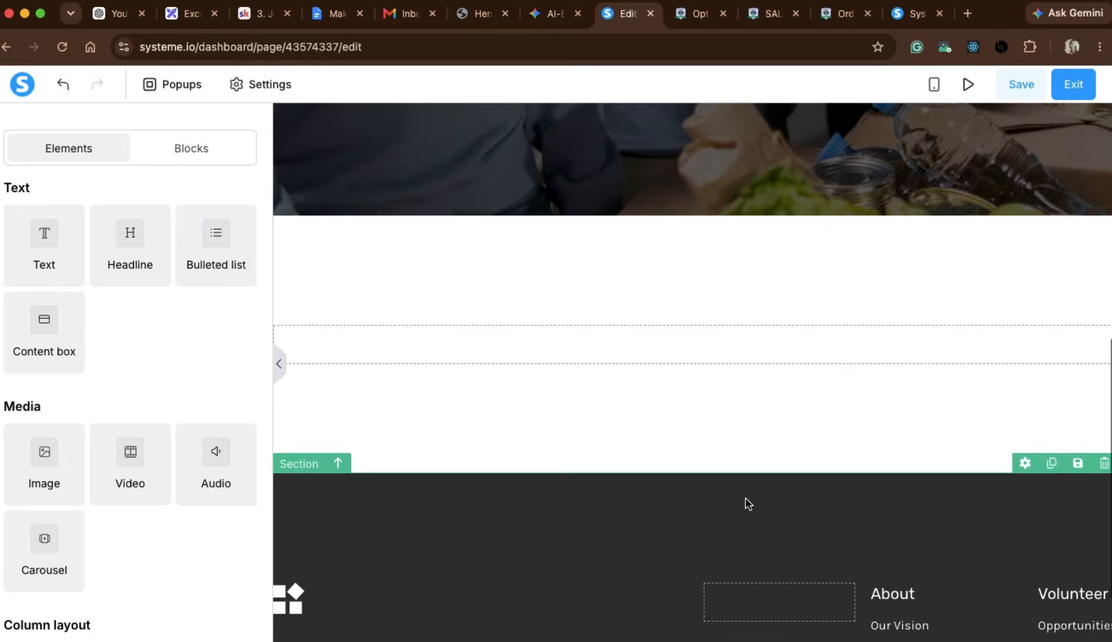
pyautogui.click(733, 319)
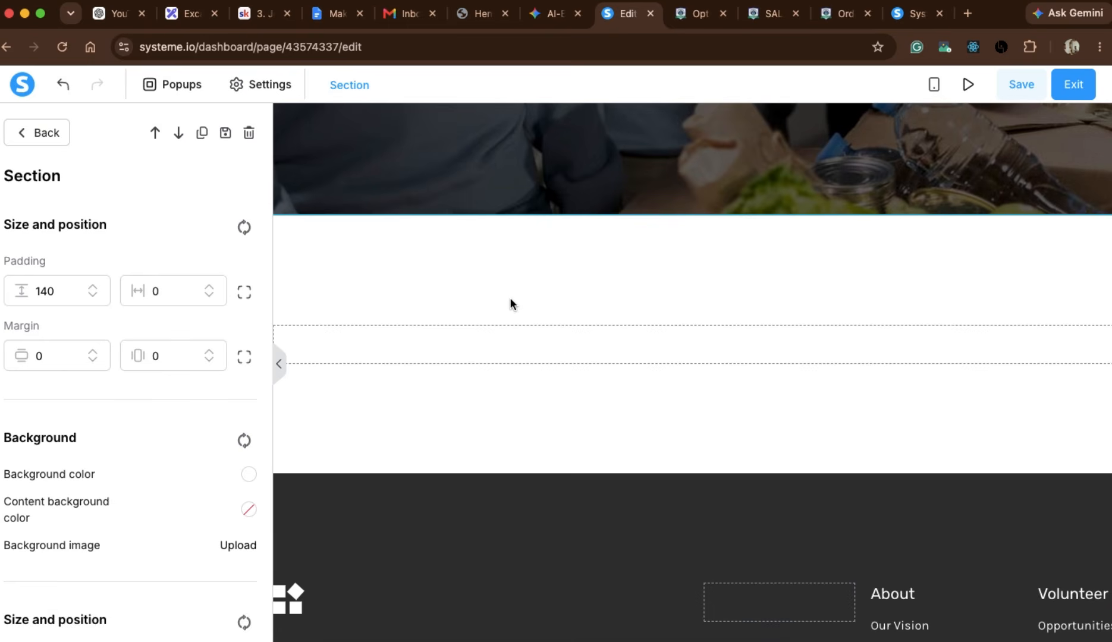
pyautogui.click(345, 327)
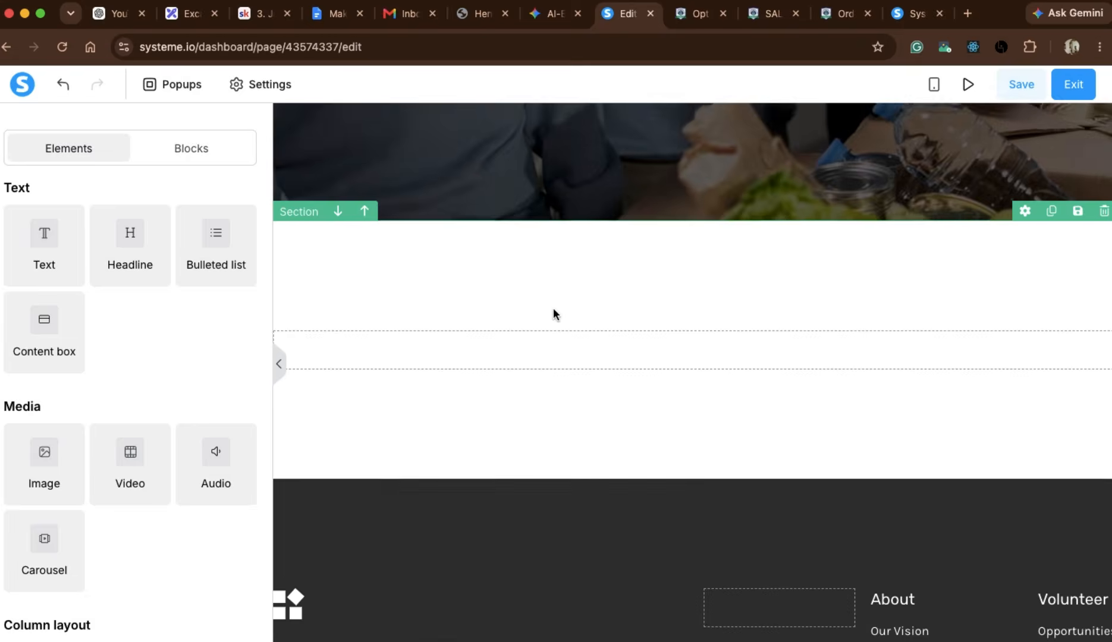
# Try editing the hero headline by removing its last letters and retyping them to read "Volunteer in your Community".
pyautogui.scroll(5, 553, 316)
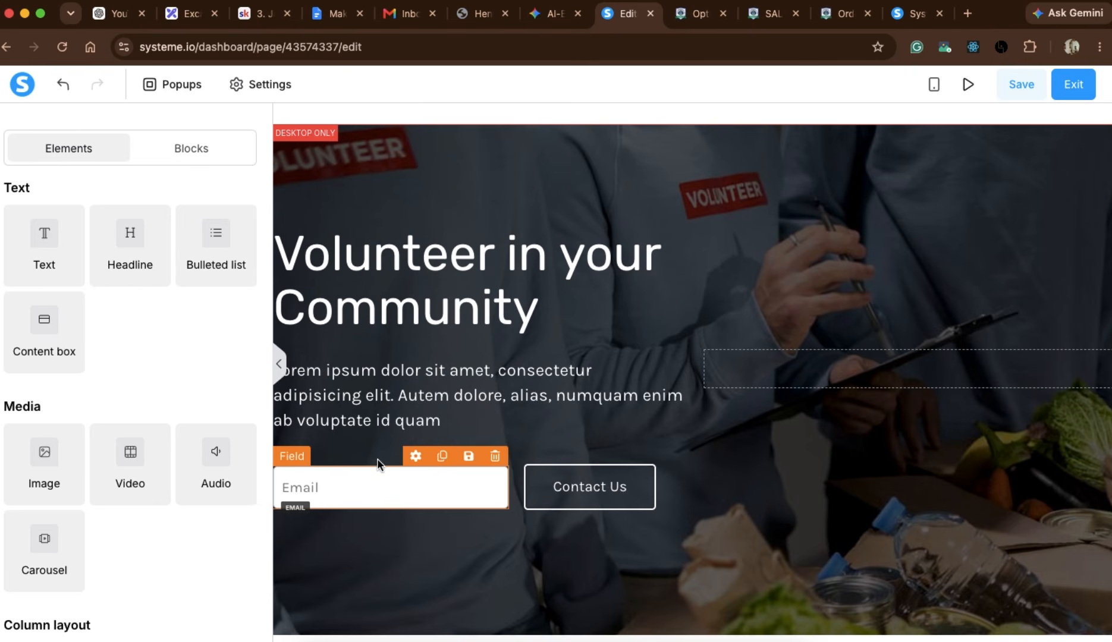
pyautogui.click(391, 260)
pyautogui.press('super+a')
pyautogui.press('super+c')
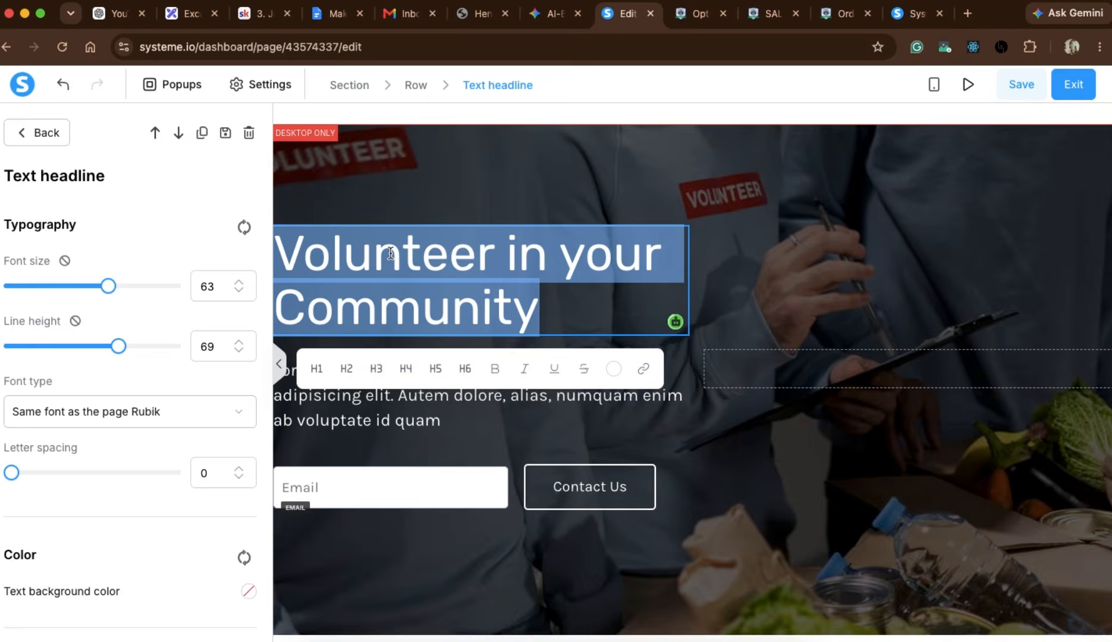
pyautogui.press('BackSpace')
pyautogui.press('super+v')
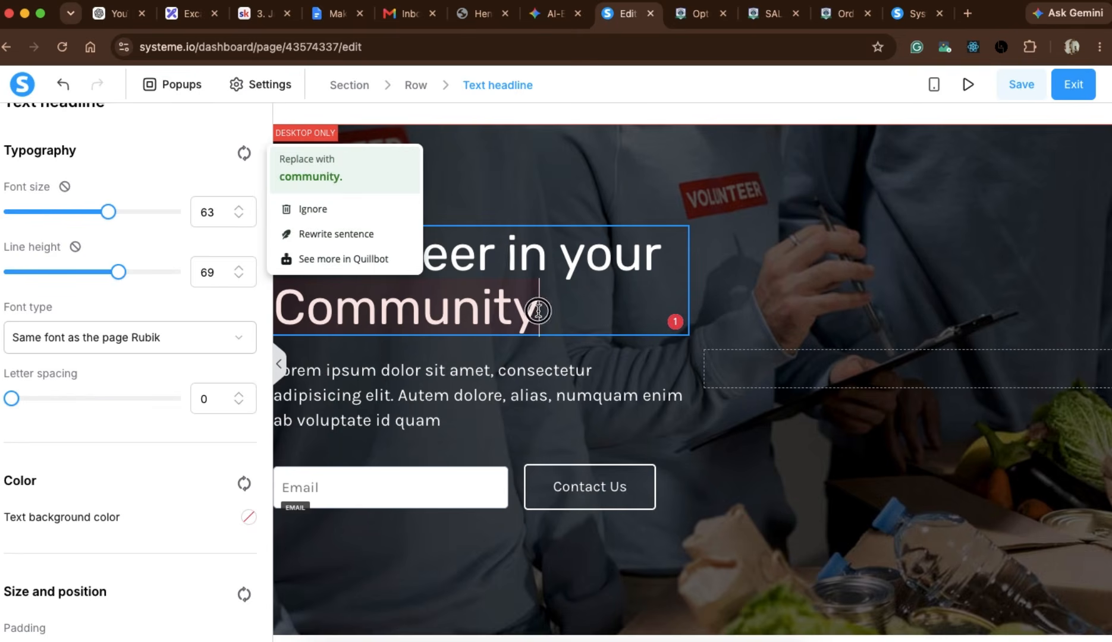
pyautogui.press('BackSpace')
pyautogui.press('BackSpace')
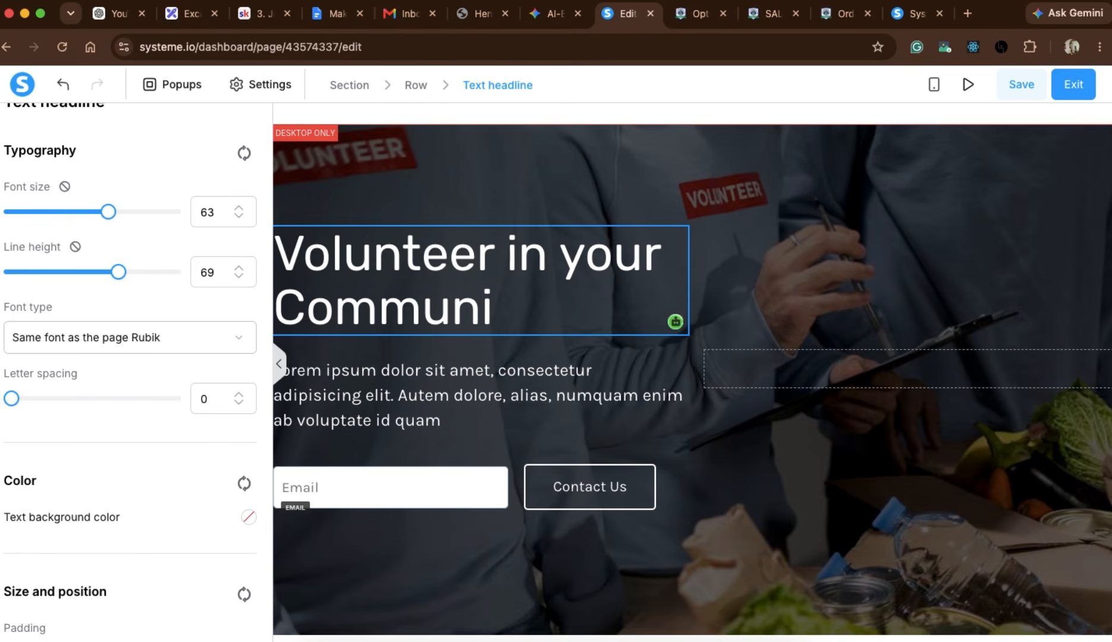
pyautogui.press('BackSpace')
pyautogui.write('ity')
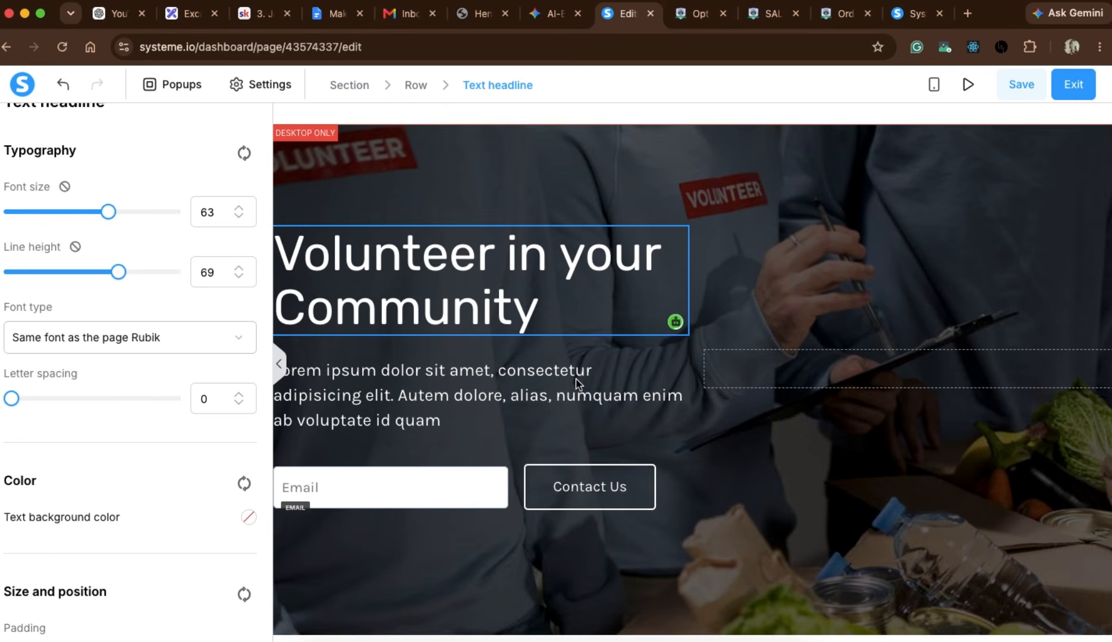
# Remove the words "elit. Autem" from the placeholder paragraph under the hero headline.
pyautogui.click(445, 390)
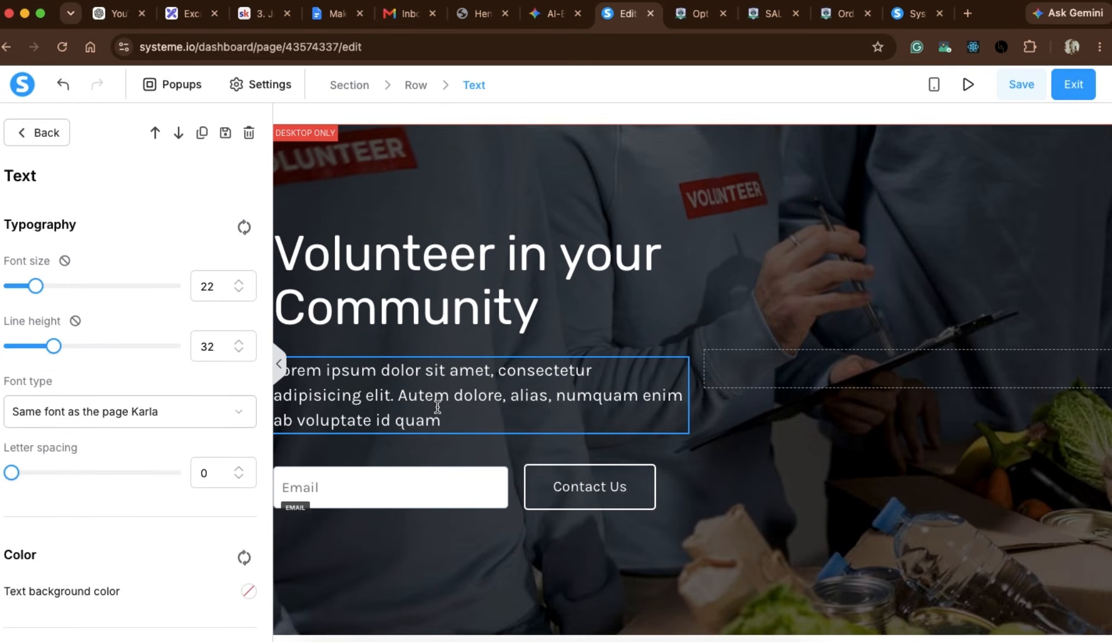
pyautogui.moveTo(453, 396); pyautogui.dragTo(368, 399)
pyautogui.press('BackSpace')
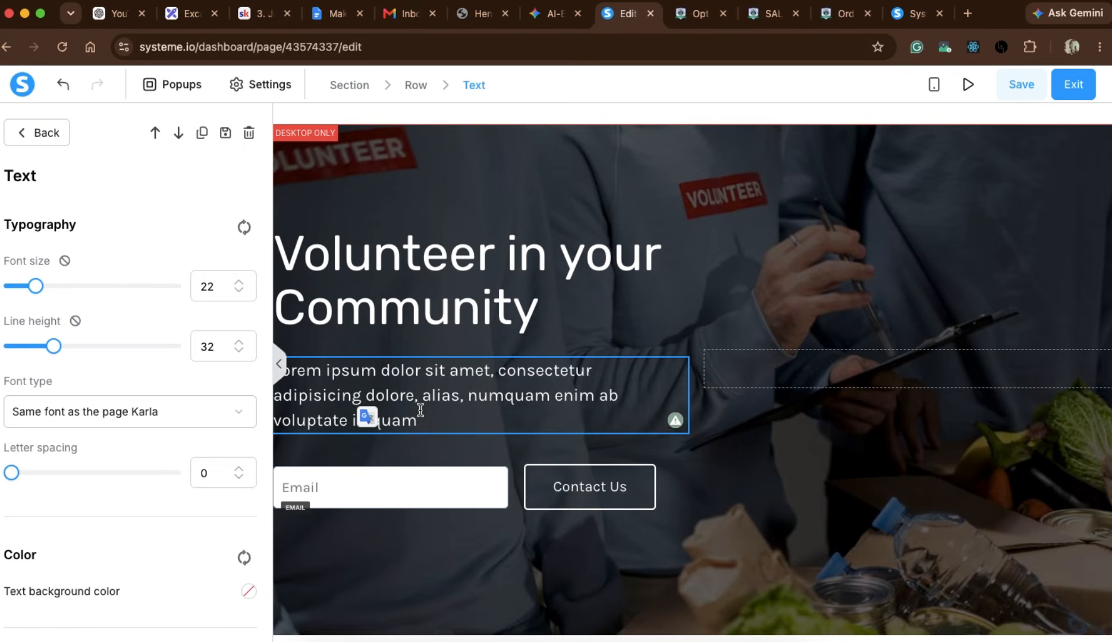
# Try clearing all of the hero paragraph's text, and undo the deletion.
pyautogui.click(422, 414)
pyautogui.press('super+a')
pyautogui.press('BackSpace')
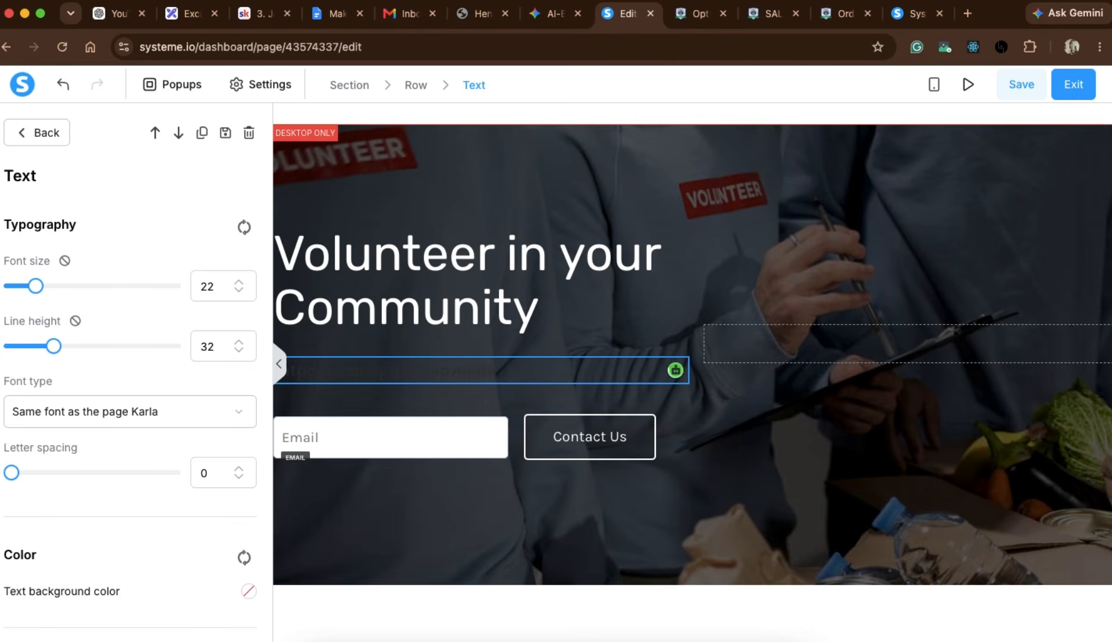
pyautogui.press('super+z')
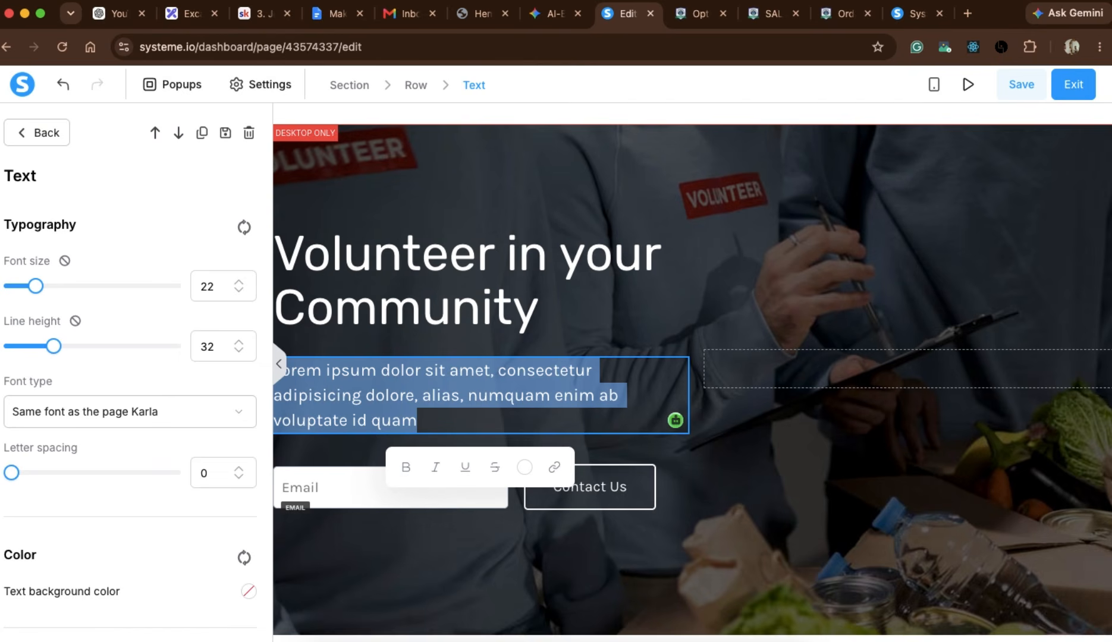
pyautogui.click(577, 517)
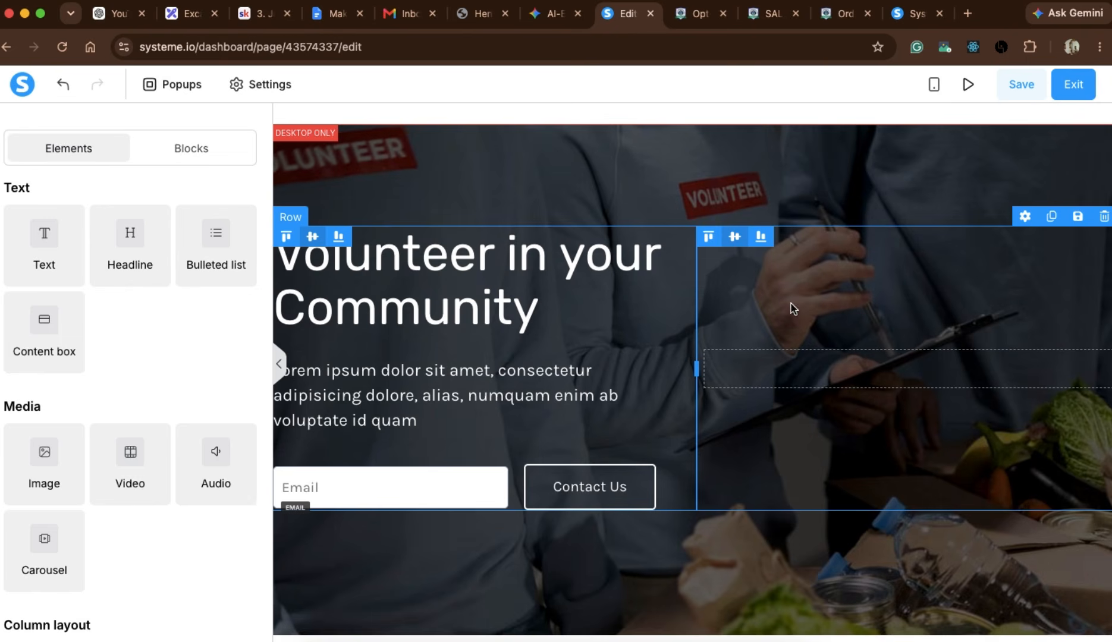
# Save the edited opt-in page and exit the page editor to the funnel configuration.
pyautogui.scroll(-1, 779, 369)
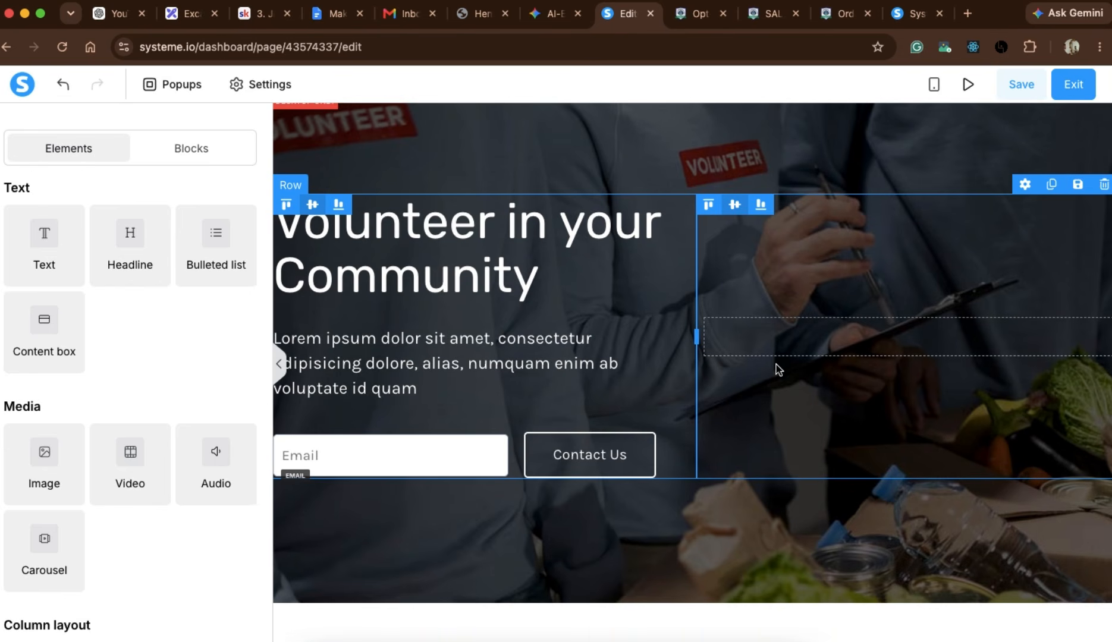
pyautogui.scroll(3, 776, 367)
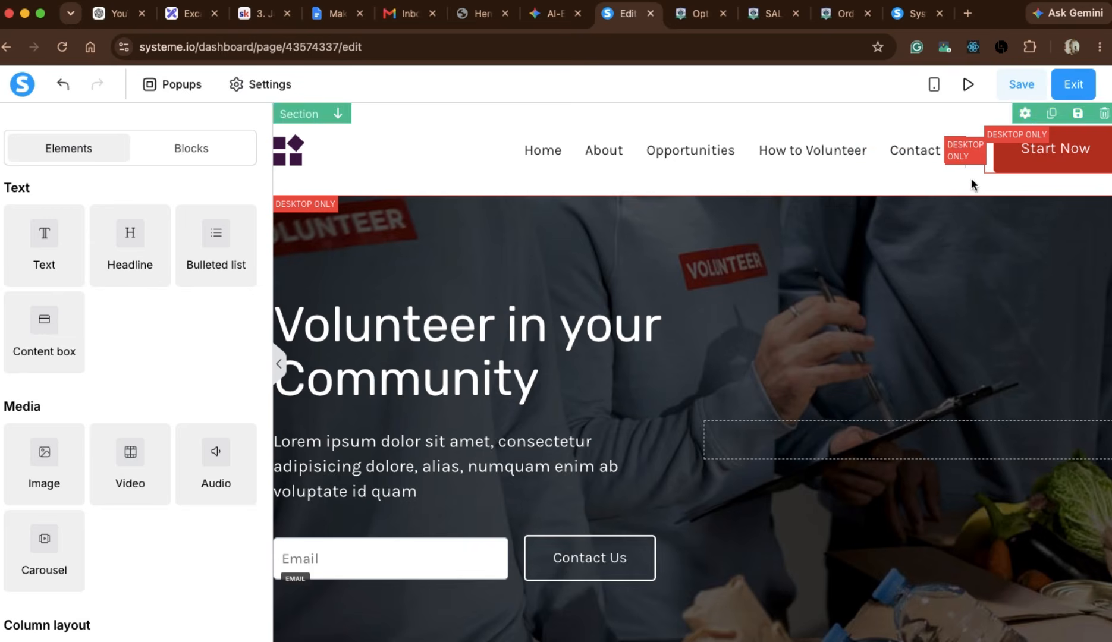
pyautogui.click(1026, 89)
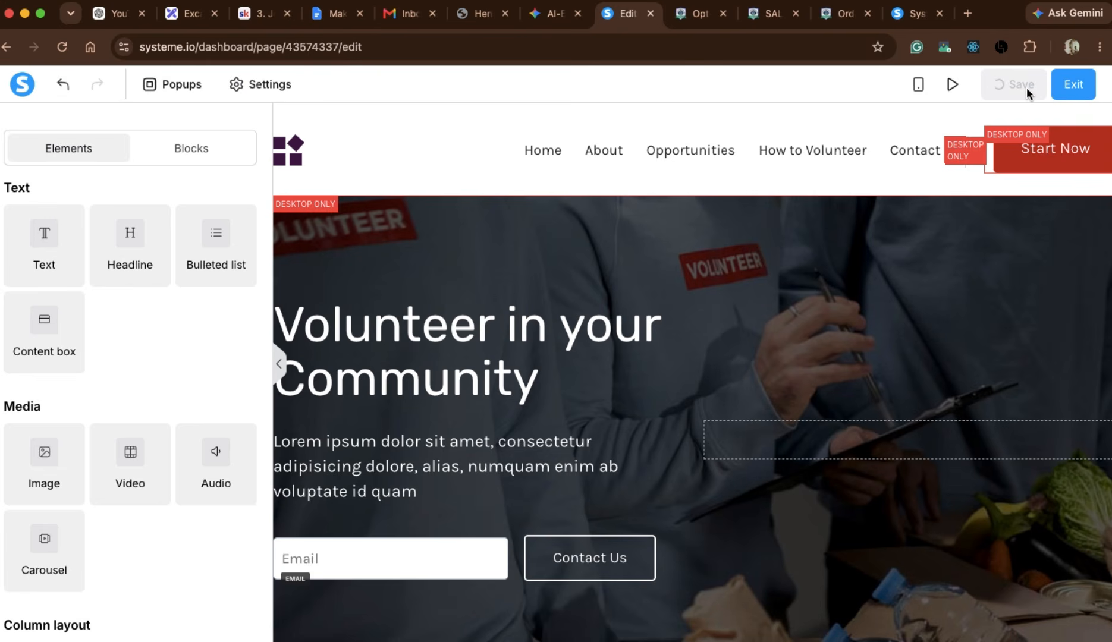
pyautogui.click(1078, 86)
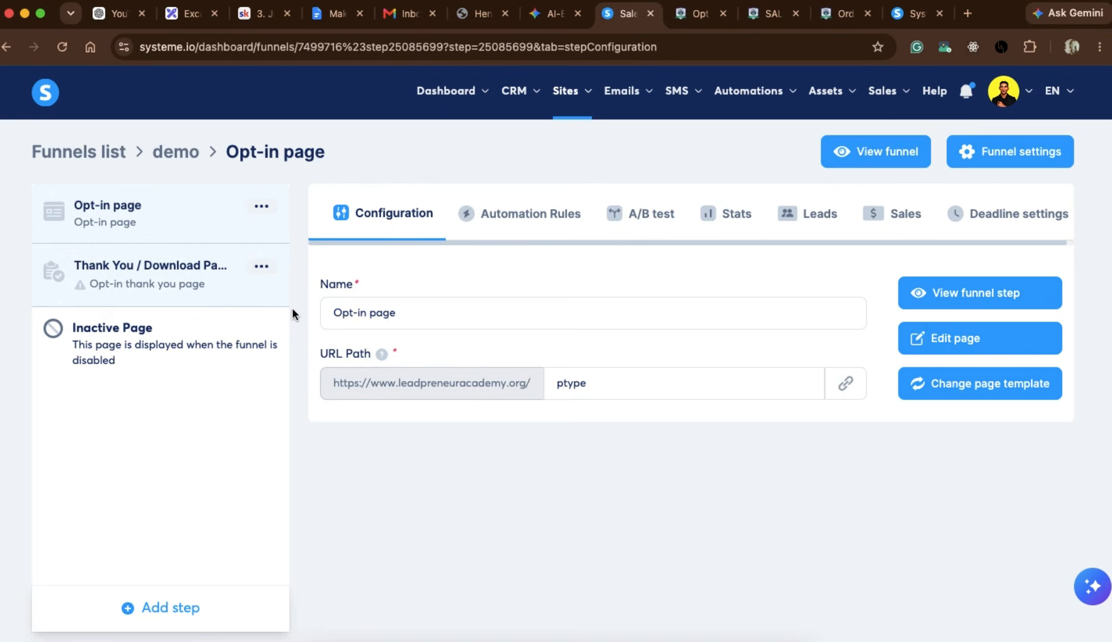
# Open the Thank You / Download Page step and choose the dark blue "Thank you!" template for it.
pyautogui.click(169, 280)
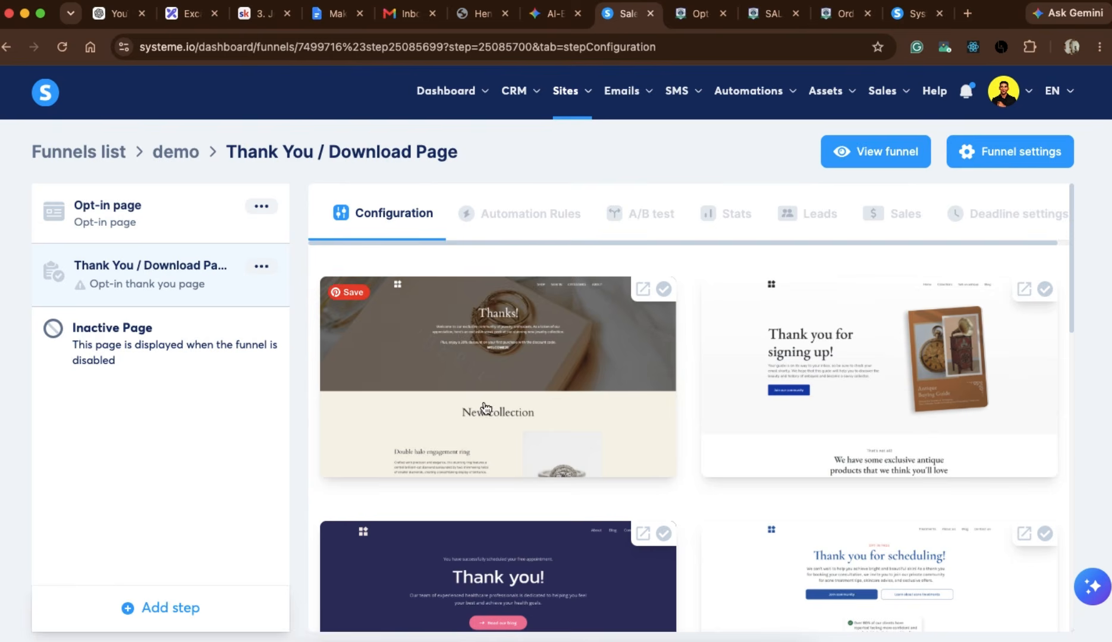
pyautogui.scroll(-5, 686, 431)
pyautogui.scroll(3, 686, 431)
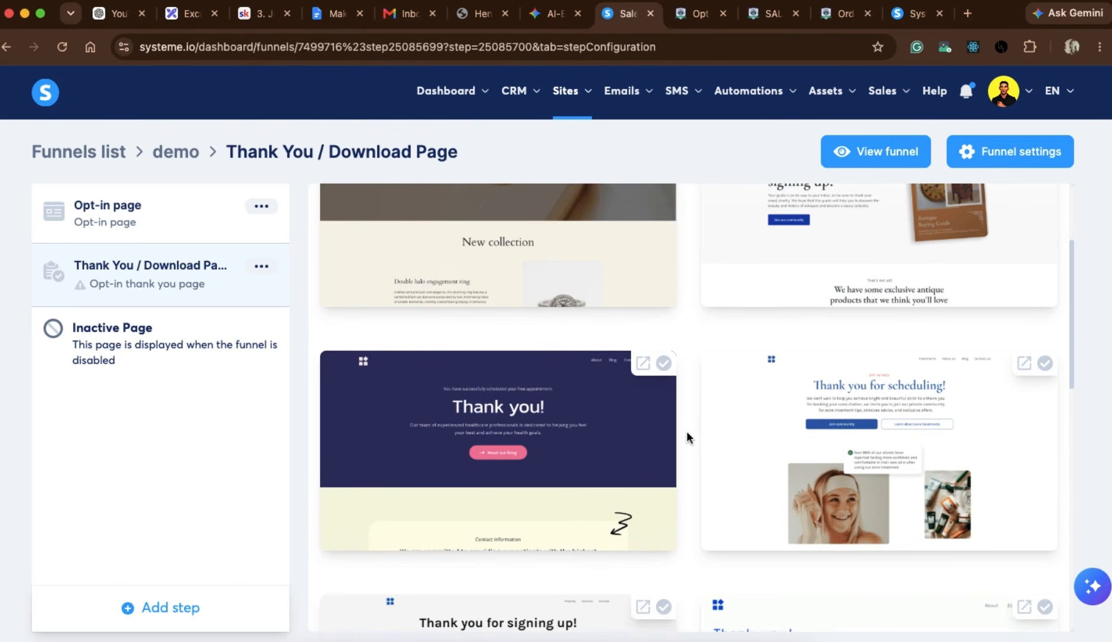
pyautogui.scroll(3, 686, 436)
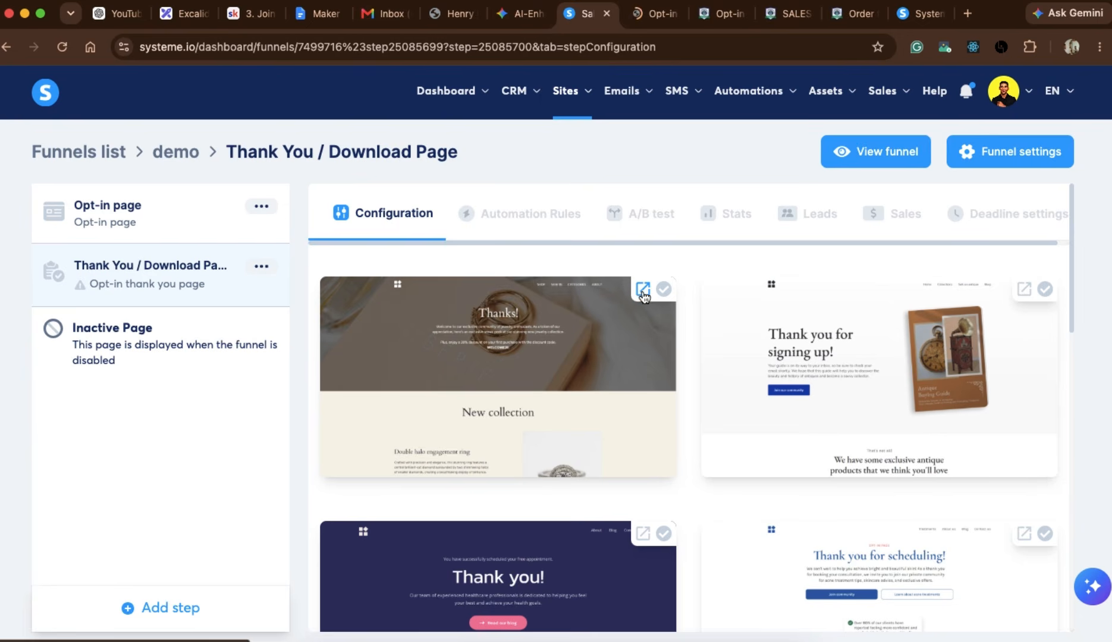
pyautogui.scroll(-1, 563, 426)
pyautogui.scroll(-3, 562, 427)
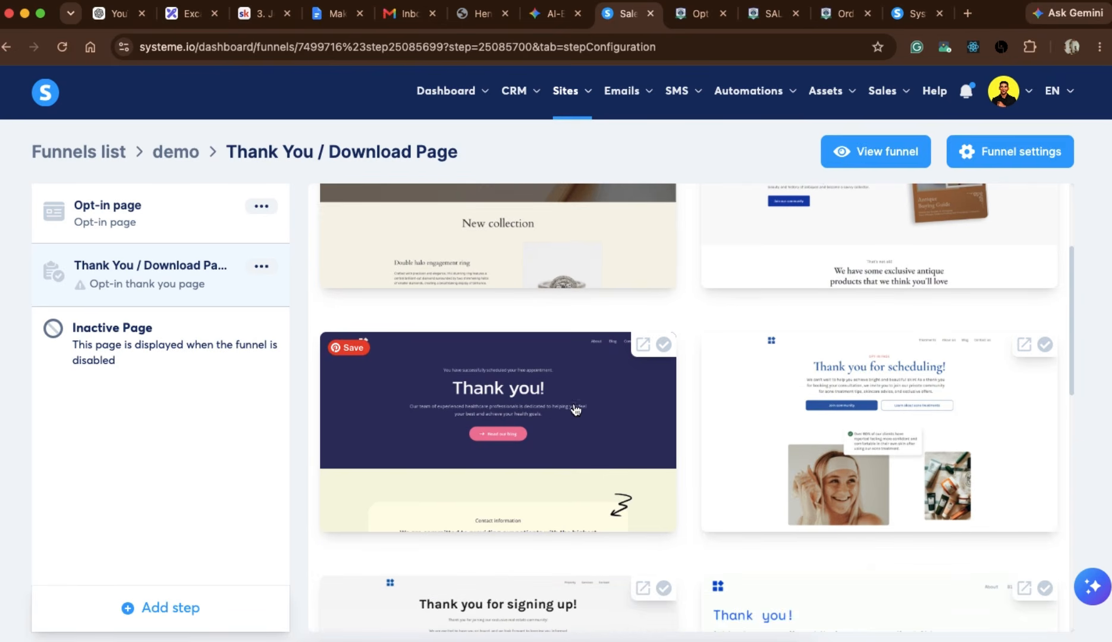
pyautogui.click(529, 420)
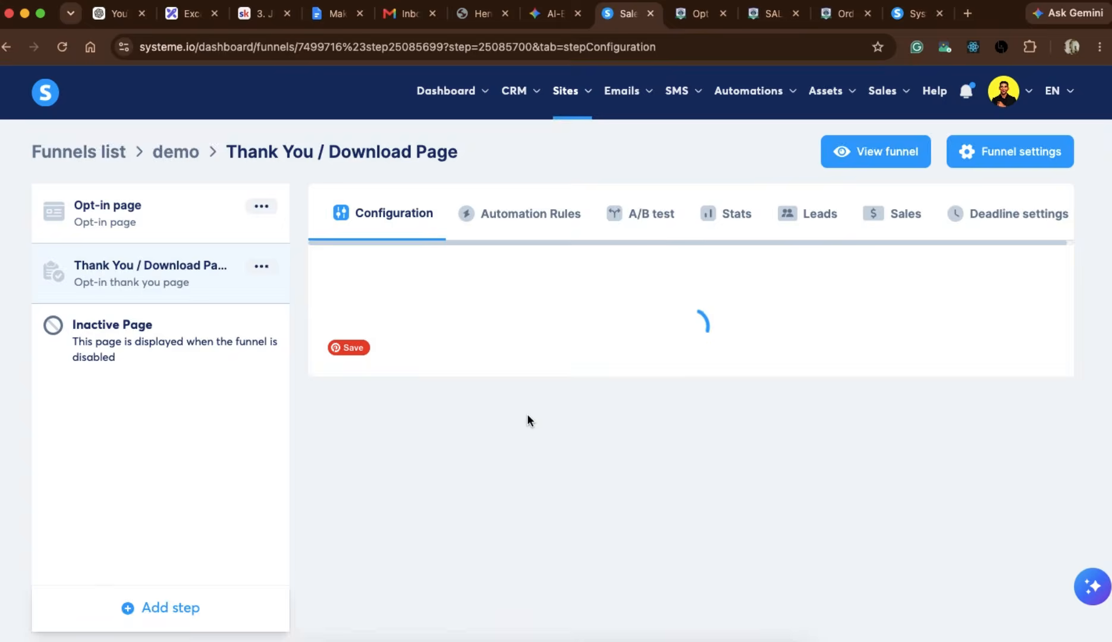
# Set the URL path of the Thank You / Download Page to "ptypethankyou".
pyautogui.doubleClick(621, 381)
pyautogui.write('p')
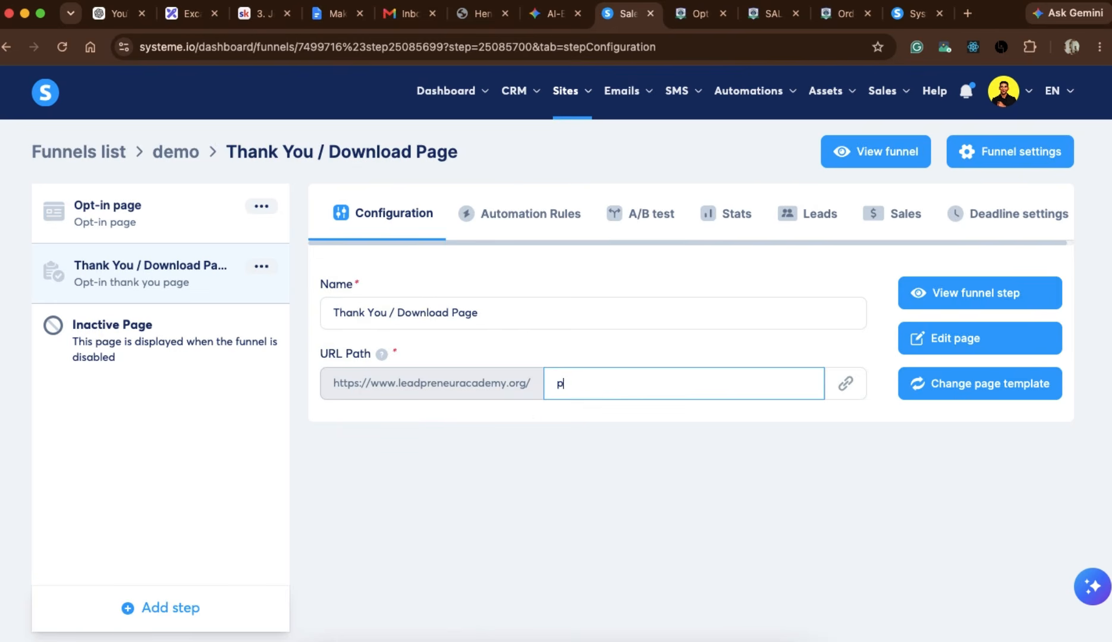
pyautogui.write('type thank you')
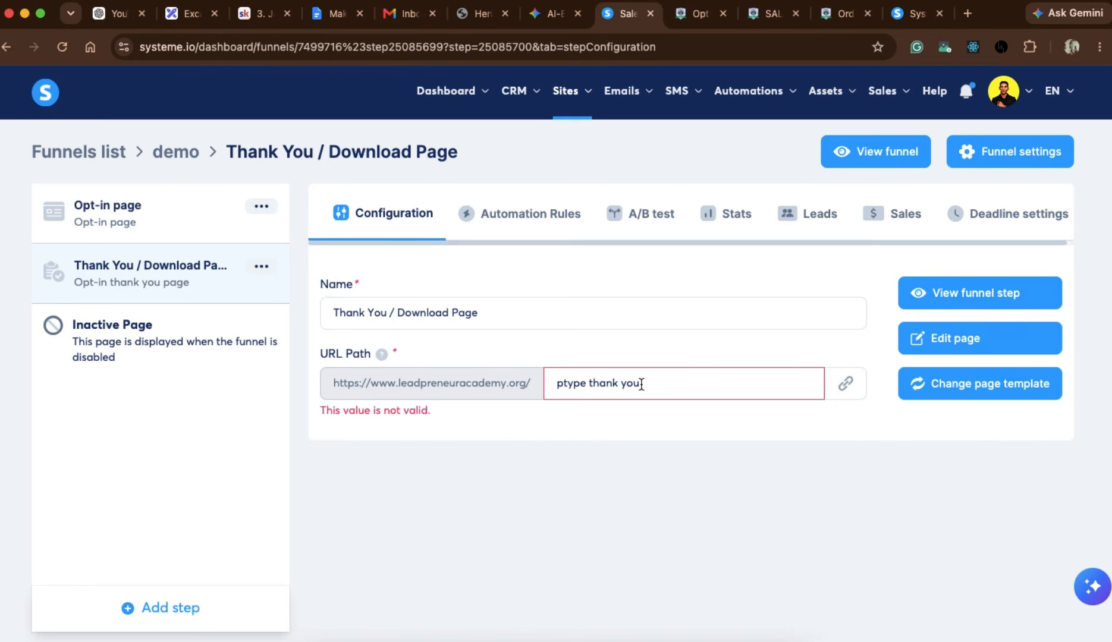
pyautogui.click(620, 383)
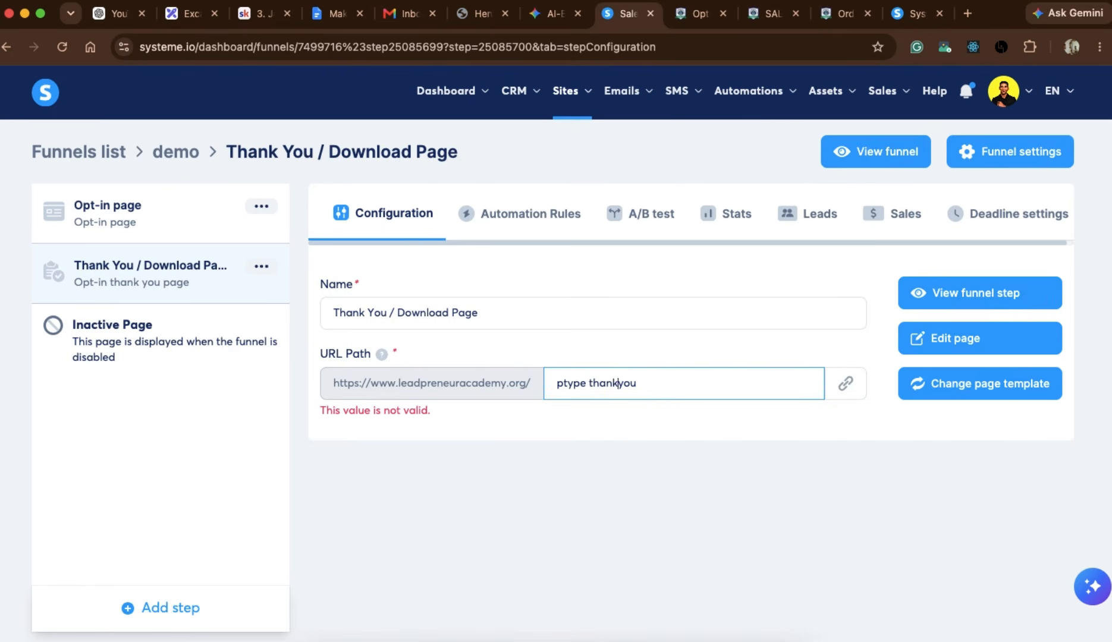
pyautogui.press('Left')
pyautogui.press('Left')
pyautogui.press('Left')
pyautogui.press('BackSpace')
pyautogui.click(722, 355)
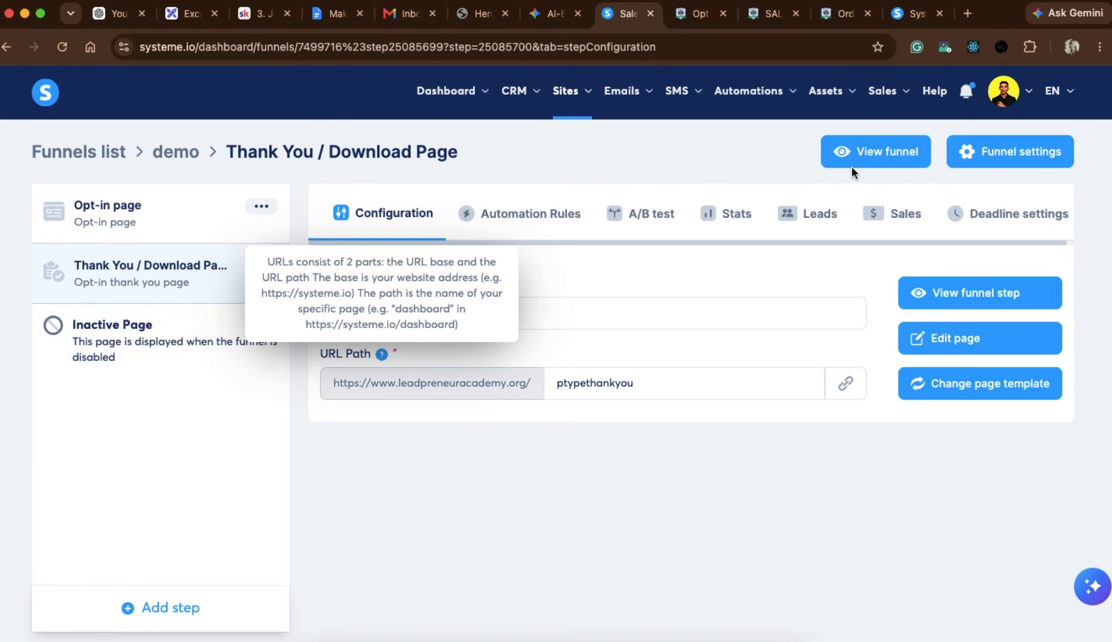
# Open the live funnel from its opt-in page and test it by submitting the form with an email address, checking the thank-you page.
pyautogui.click(160, 224)
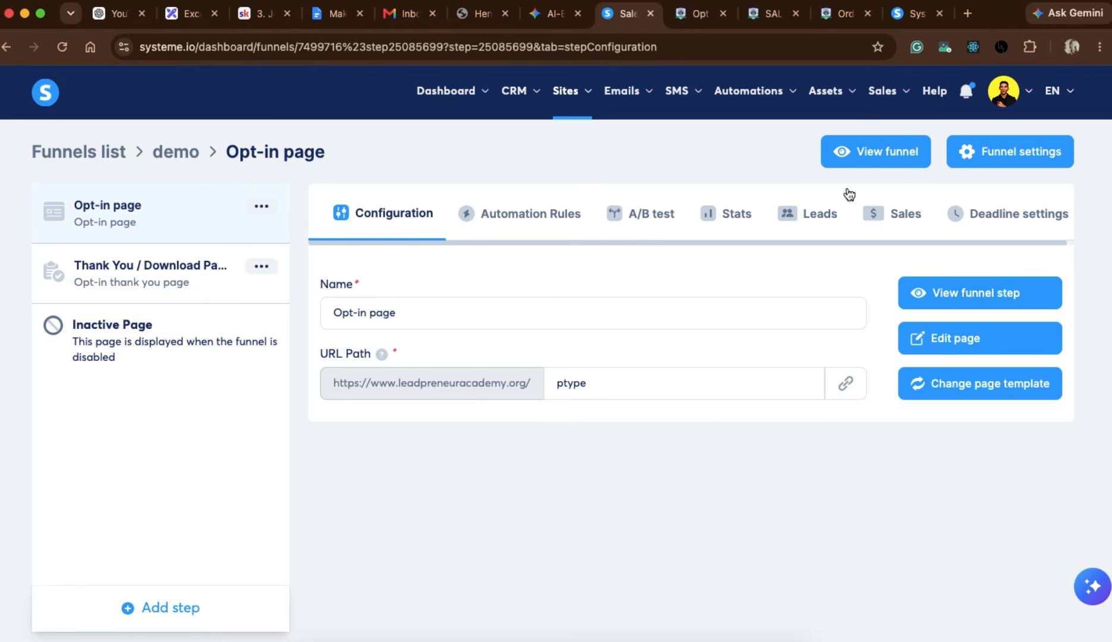
pyautogui.click(880, 156)
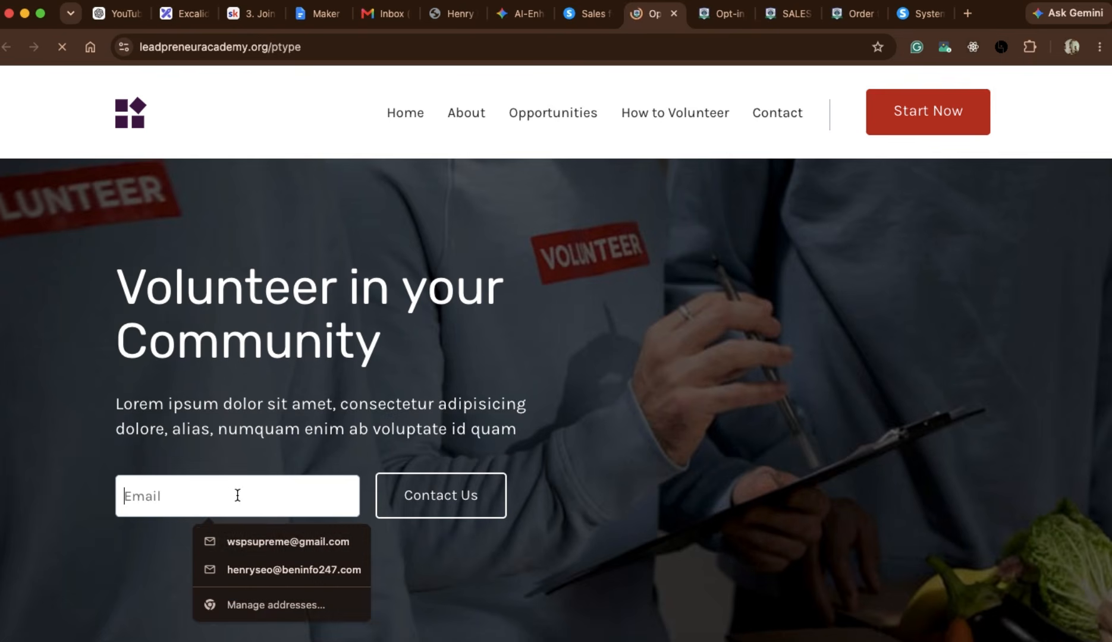
pyautogui.click(288, 541)
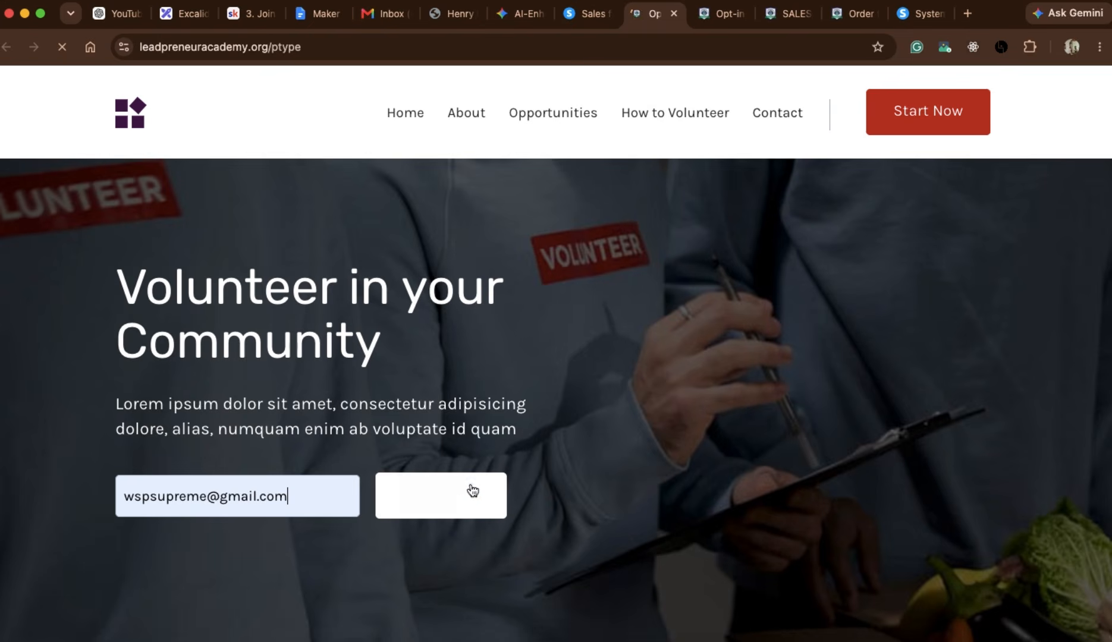
pyautogui.click(448, 498)
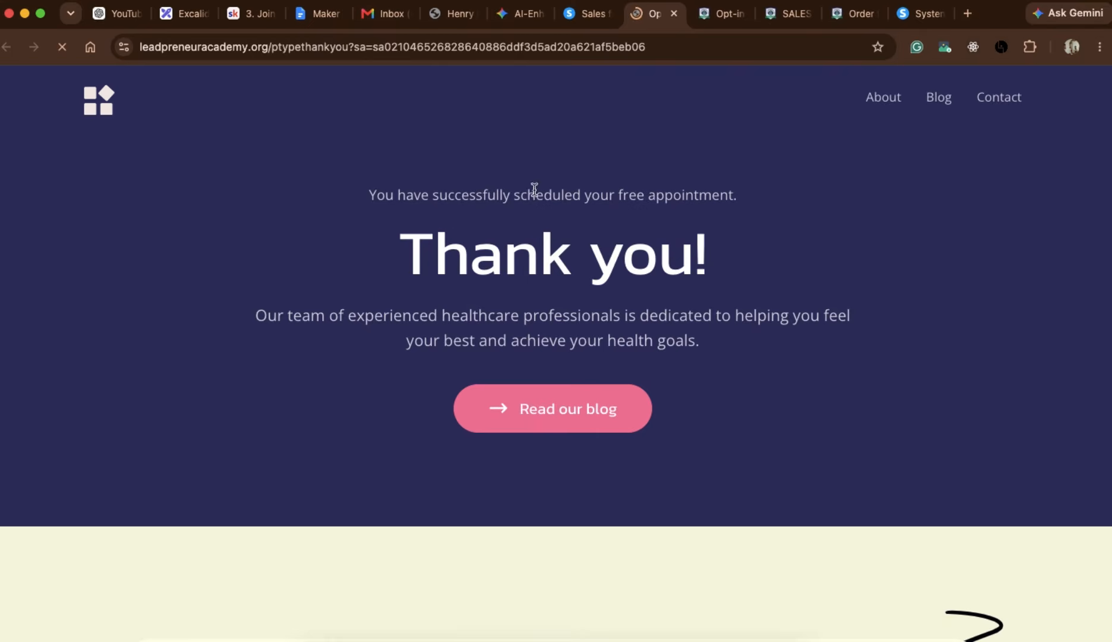
pyautogui.scroll(-1, 515, 295)
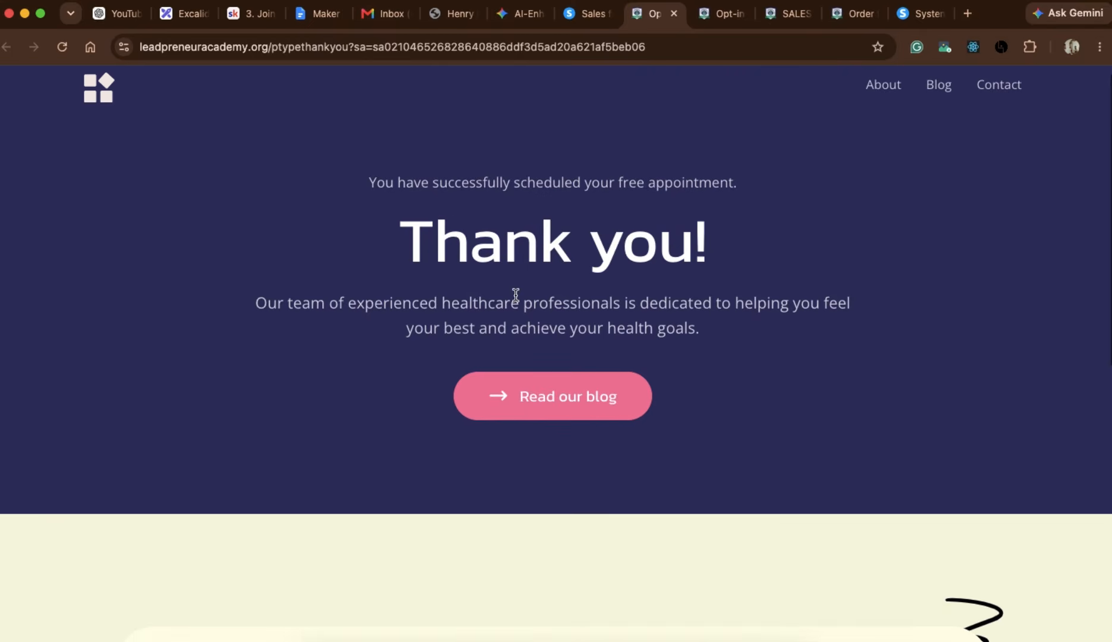
pyautogui.scroll(1, 515, 294)
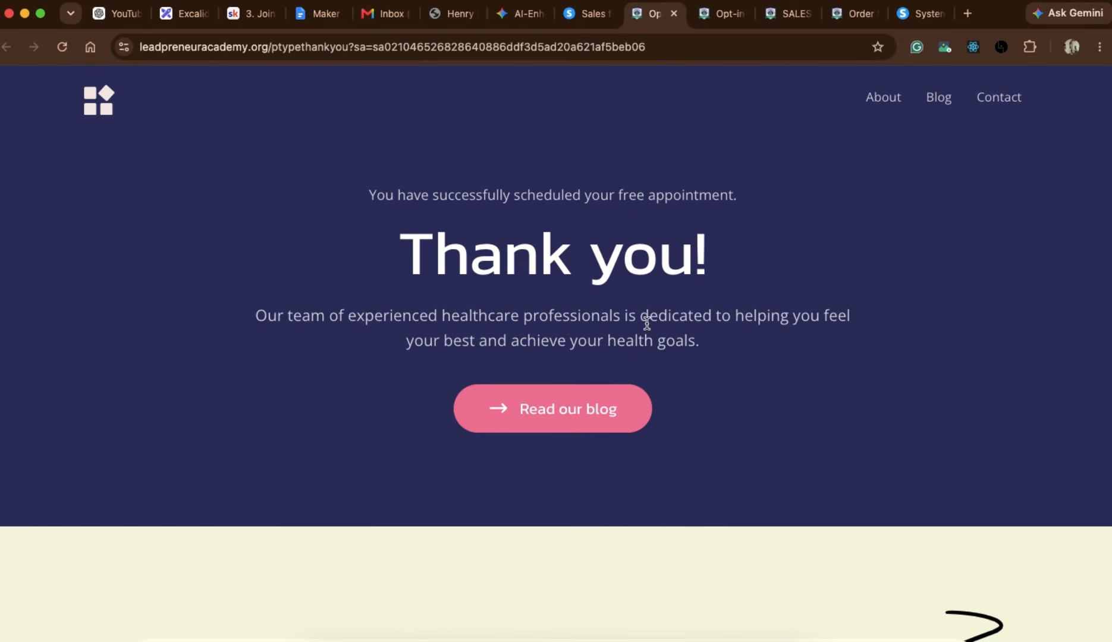
# Switch to the Excalidraw board and draw a red freehand bracket down the right side of the optin page sketch.
pyautogui.click(590, 14)
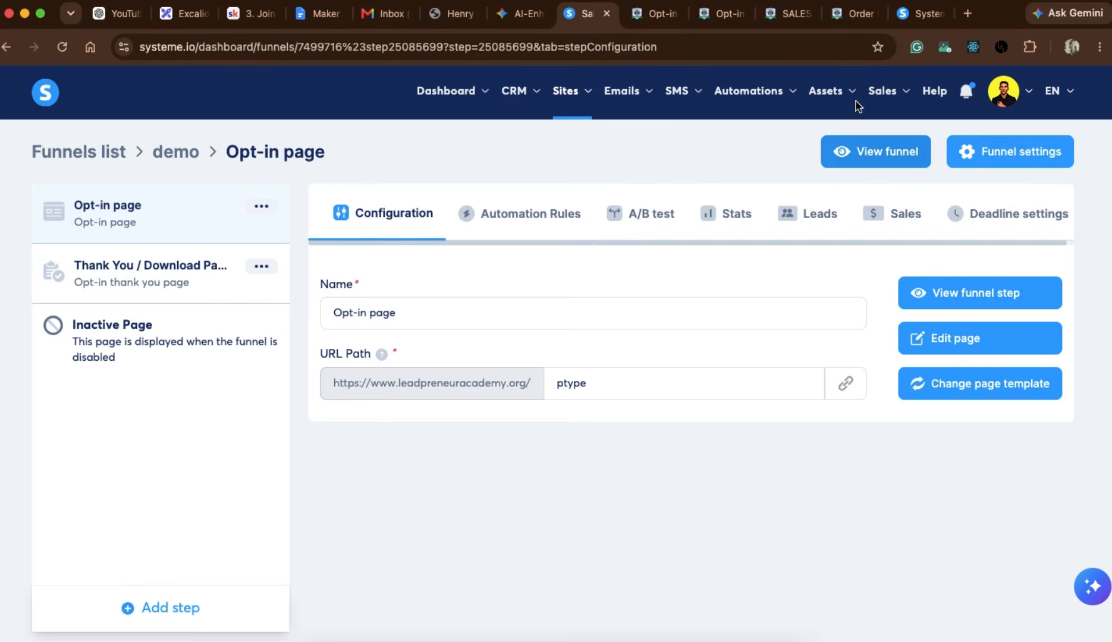
pyautogui.click(923, 21)
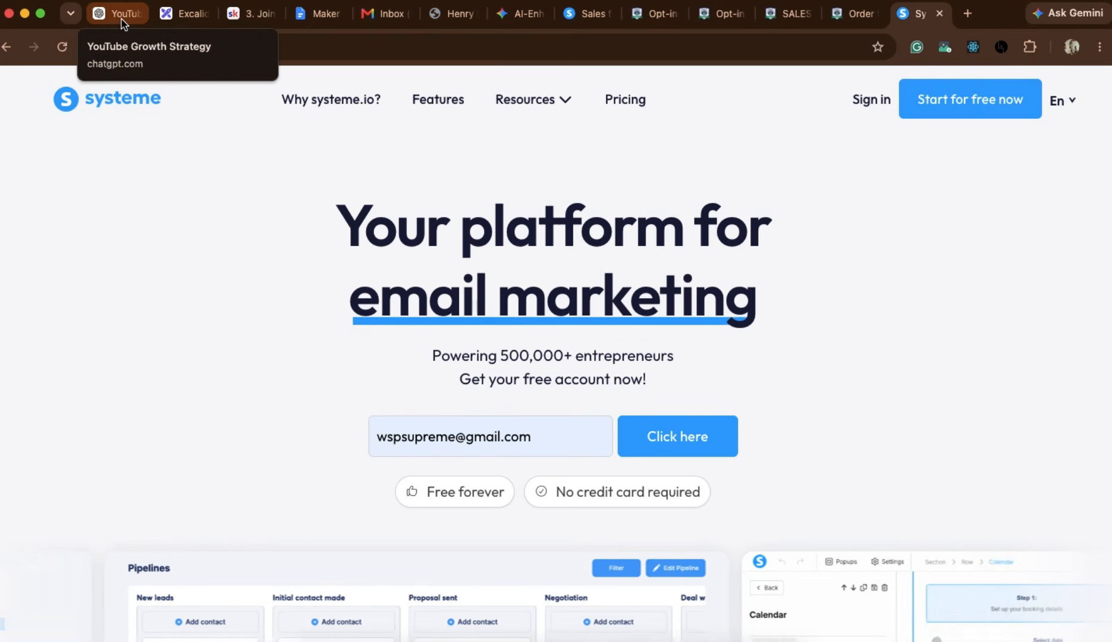
pyautogui.click(185, 13)
pyautogui.moveTo(882, 217)
pyautogui.mouseDown()
pyautogui.moveTo(904, 201)
pyautogui.moveTo(908, 323)
pyautogui.moveTo(864, 467)
pyautogui.moveTo(871, 528)
pyautogui.mouseUp()
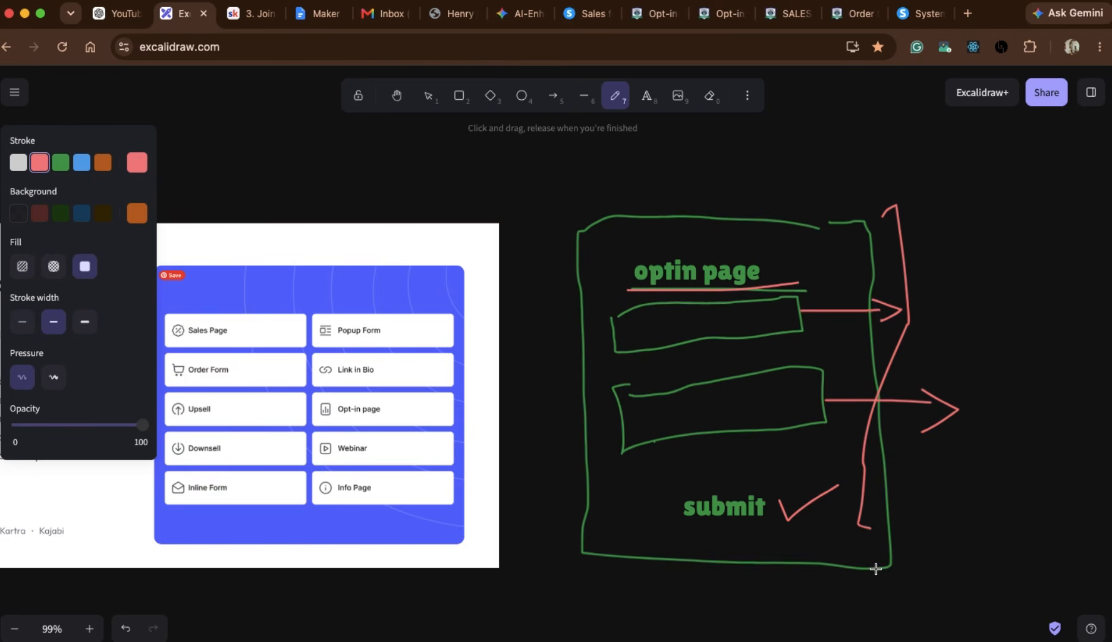
pyautogui.moveTo(875, 569); pyautogui.dragTo(872, 550)
# Underline "Order Form" in red on the funnel page types image.
pyautogui.hscroll(-4, 633, 434)
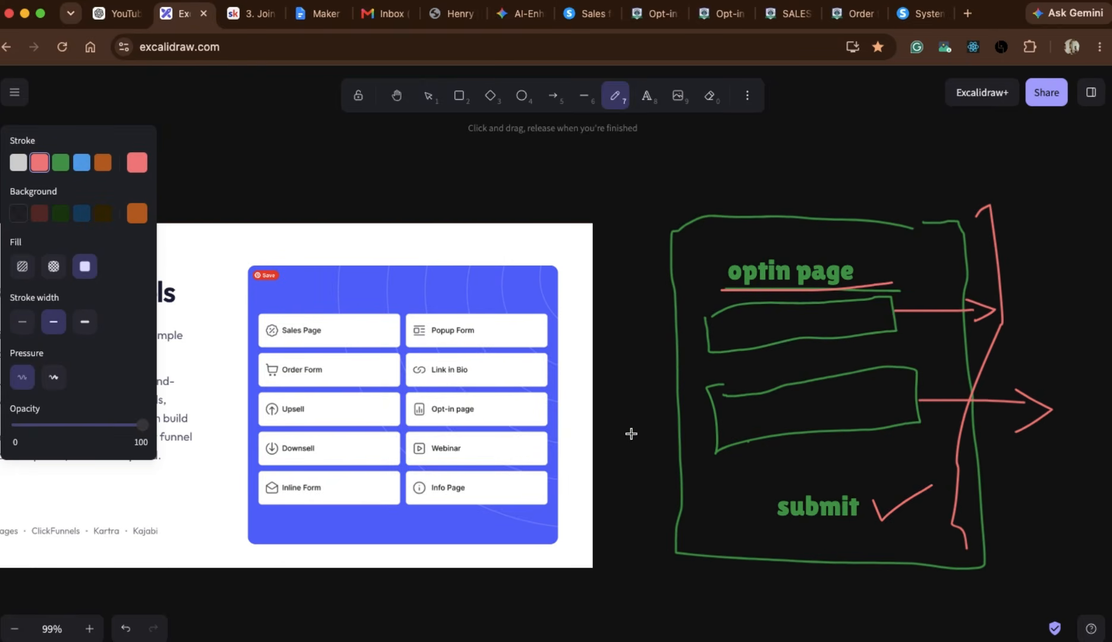
pyautogui.moveTo(271, 381); pyautogui.dragTo(341, 376)
pyautogui.hscroll(-2, 291, 400)
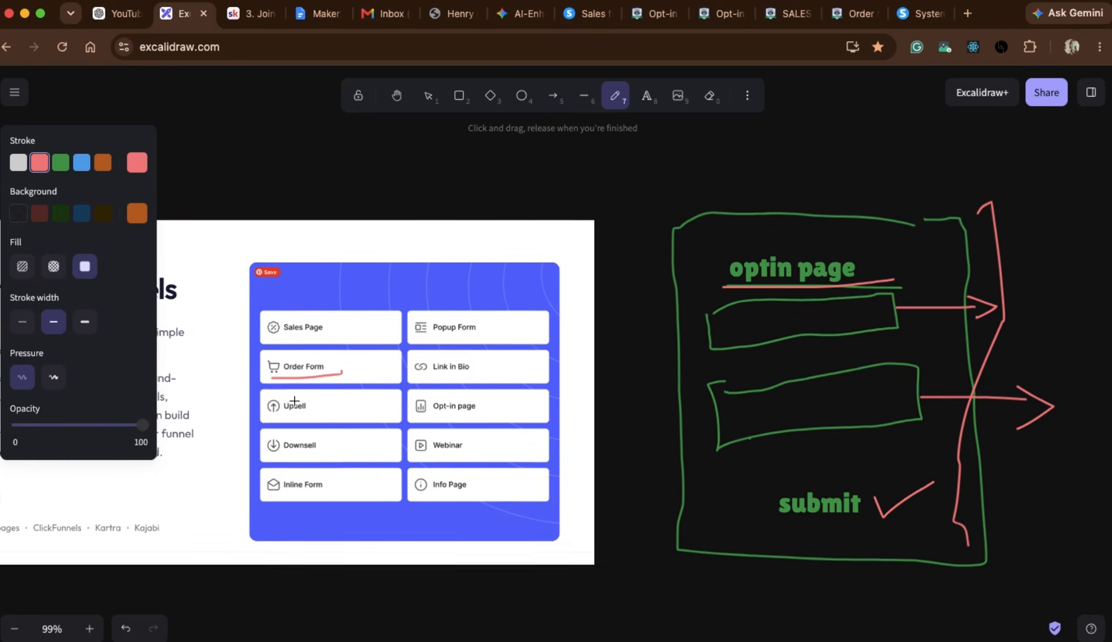